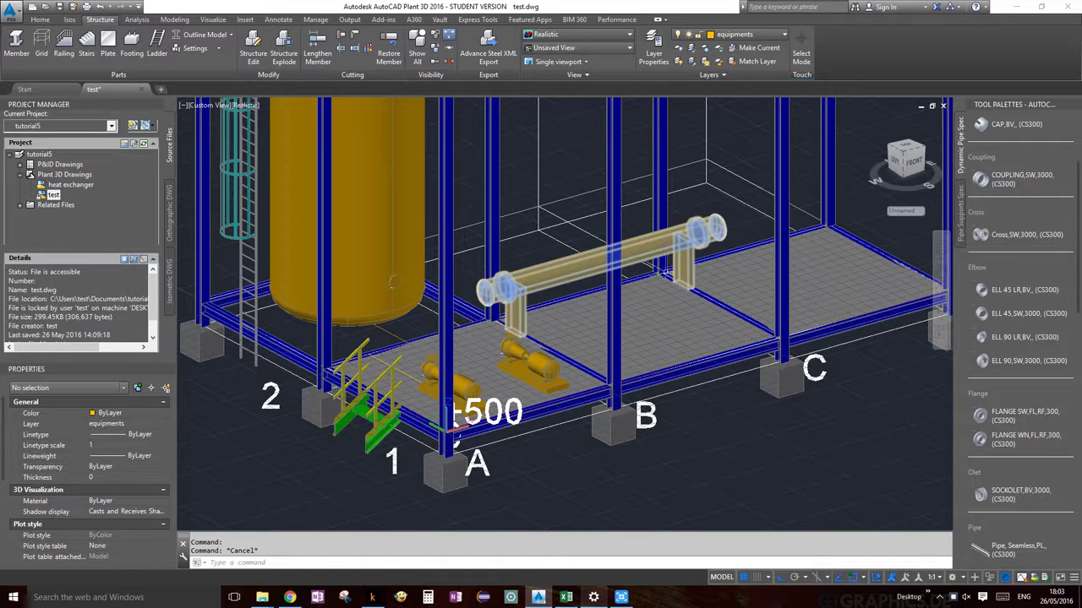
- Isolate the heat exchanger and the structural grid so that all other objects in the model are hidden
{"action": "scroll", "coordinate": [681, 268], "scroll_direction": "down", "scroll_amount": 2}
{"action": "middle_click_drag", "start_coordinate": [680, 268], "coordinate": [680, 340]}
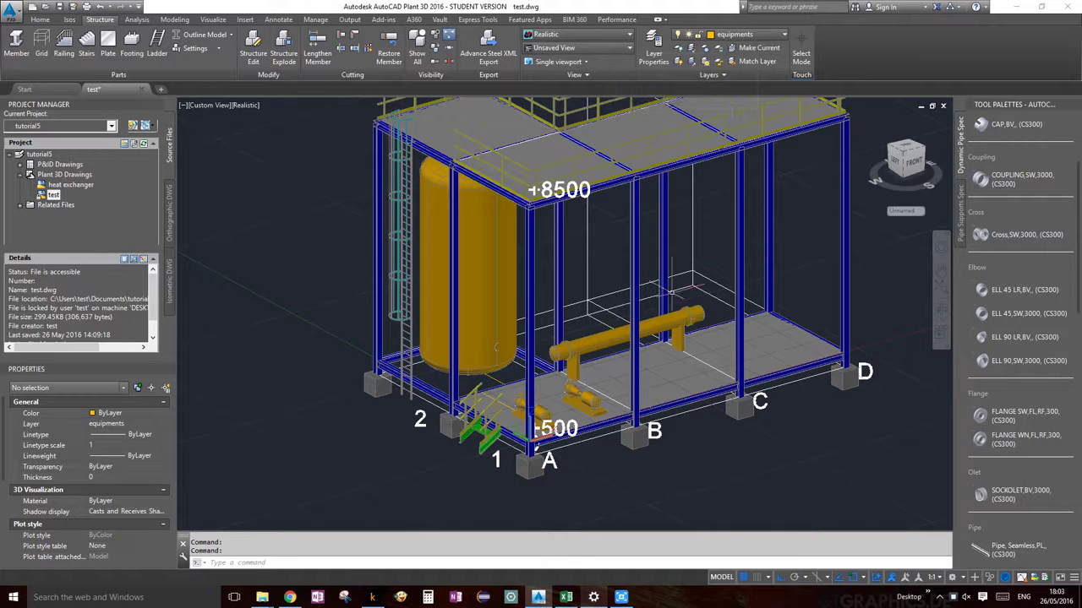
{"action": "middle_click_drag", "start_coordinate": [677, 277], "coordinate": [678, 318]}
{"action": "left_click", "coordinate": [676, 359]}
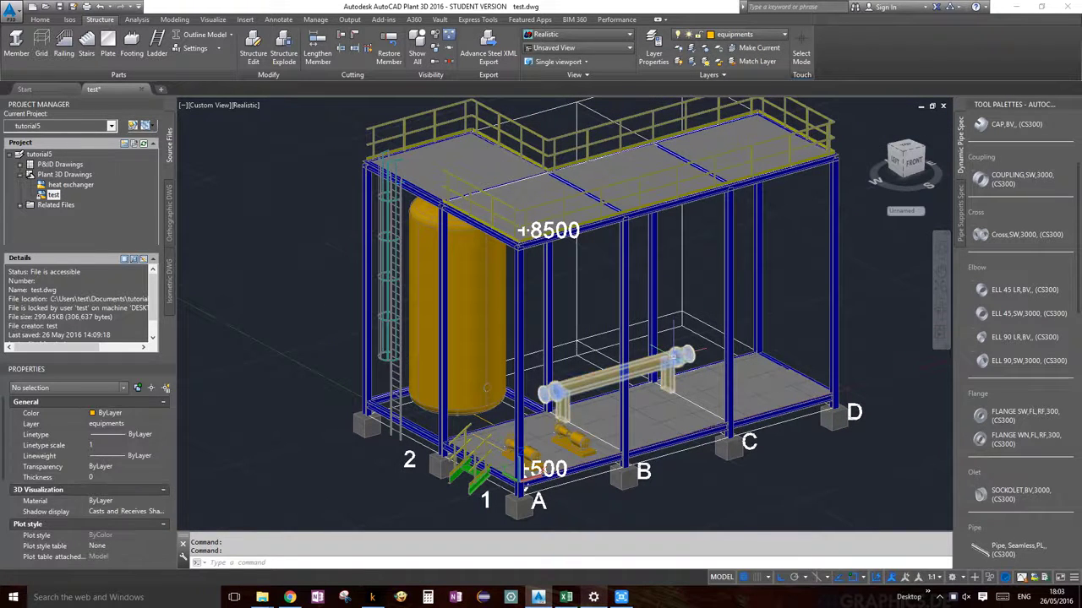
{"action": "left_click", "coordinate": [674, 358]}
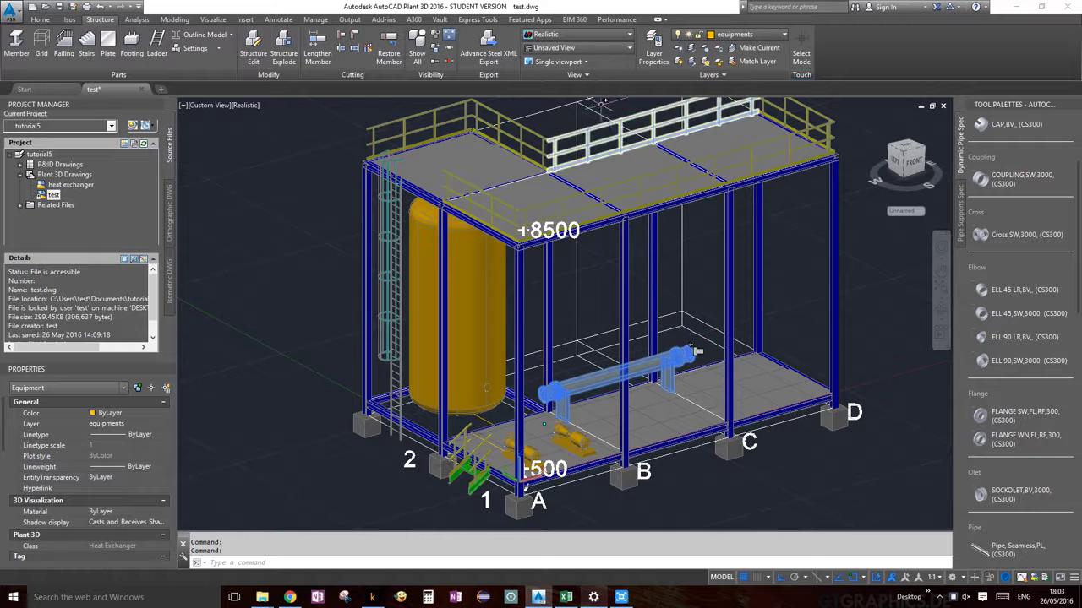
{"action": "middle_click_drag", "start_coordinate": [599, 101], "coordinate": [596, 140]}
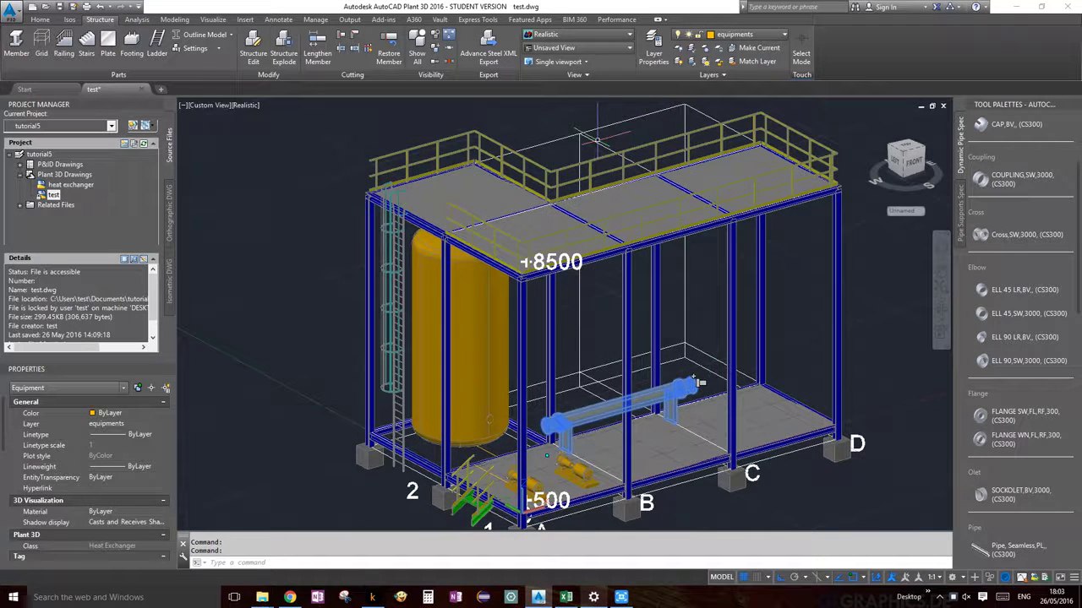
{"action": "left_click", "coordinate": [596, 136]}
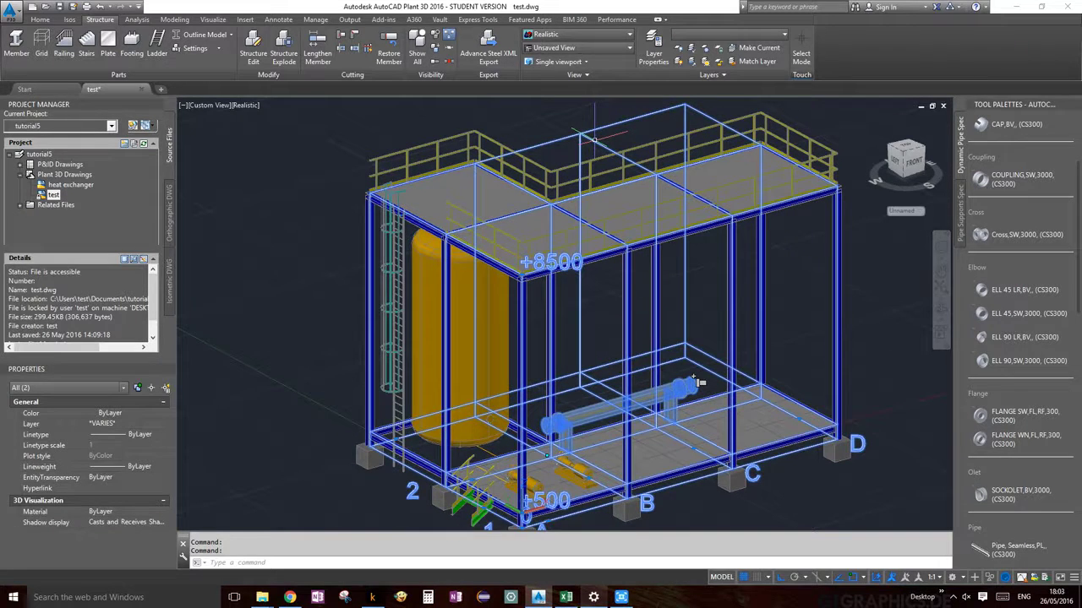
{"action": "left_click", "coordinate": [433, 52]}
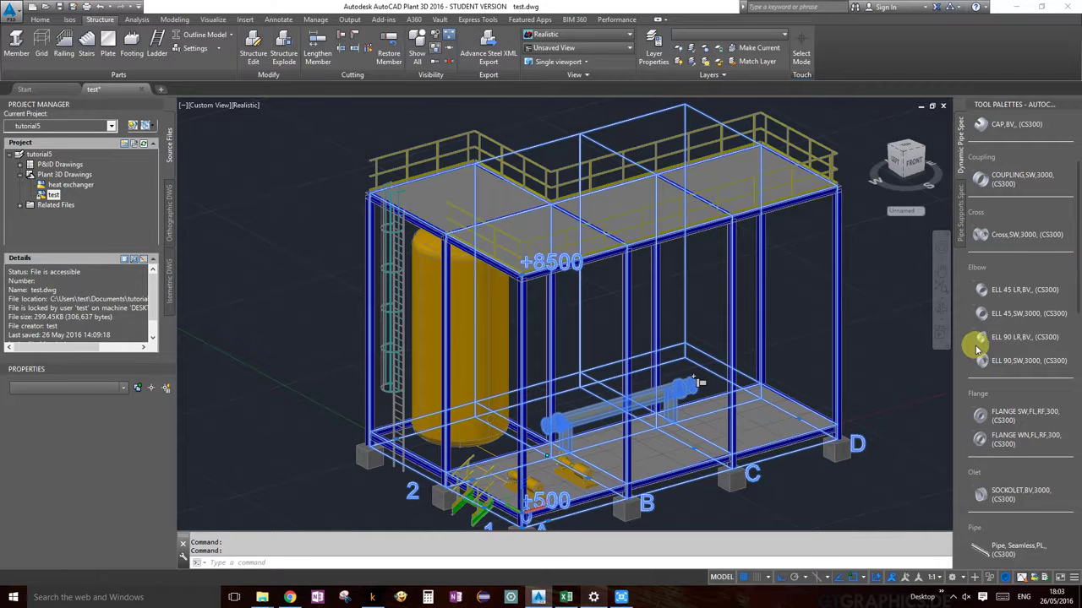
{"action": "scroll", "coordinate": [604, 409], "scroll_direction": "up", "scroll_amount": 5}
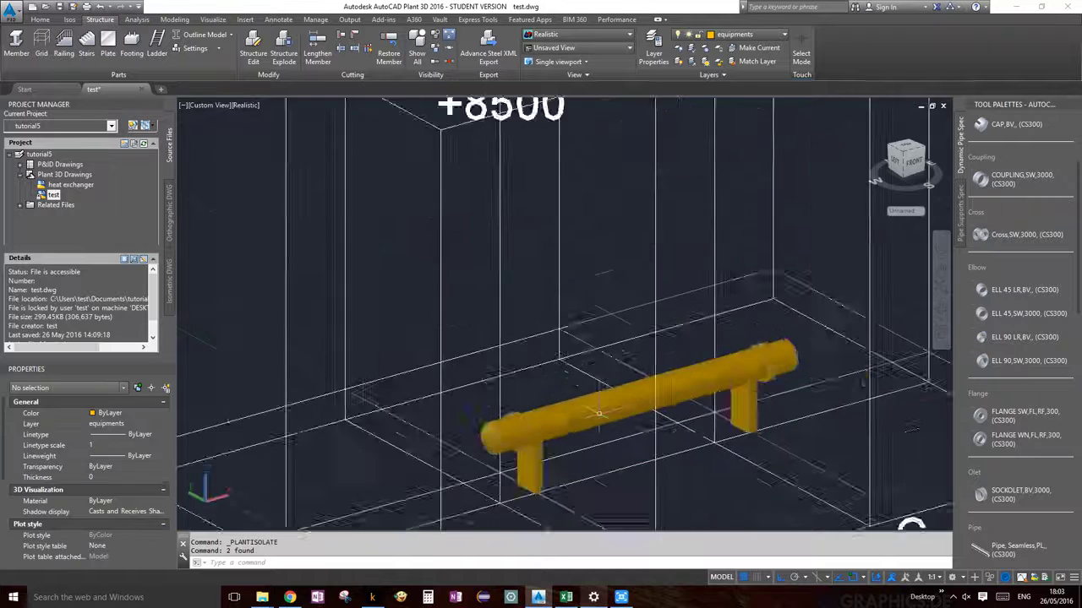
{"action": "scroll", "coordinate": [604, 409], "scroll_direction": "down", "scroll_amount": 5}
{"action": "key", "text": "Escape"}
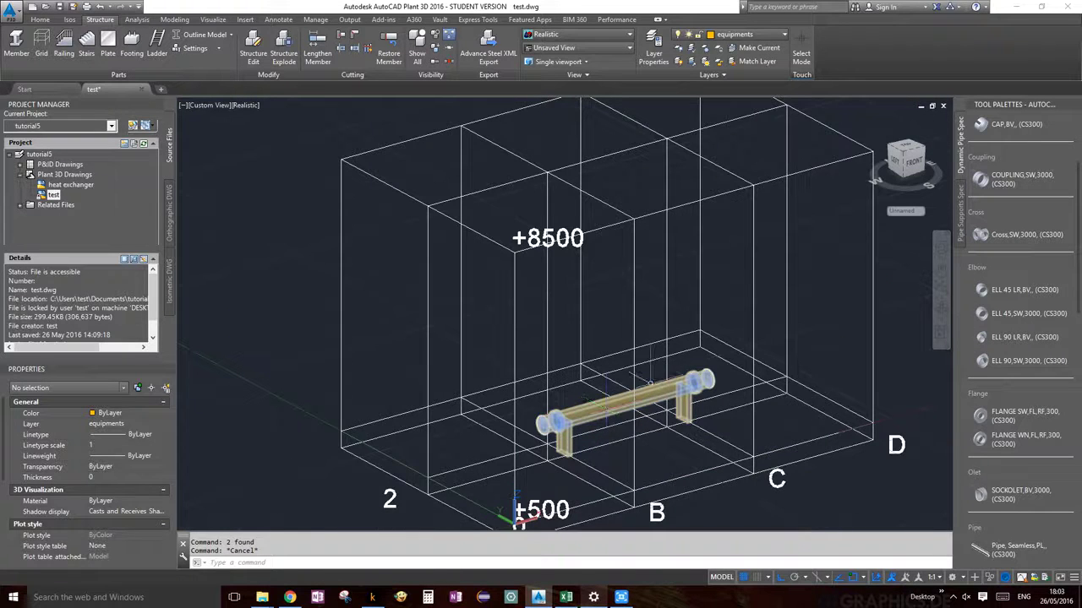
- Add a nozzle to the heat exchanger and set its number to 11, keeping type N
{"action": "scroll", "coordinate": [697, 387], "scroll_direction": "up", "scroll_amount": 4}
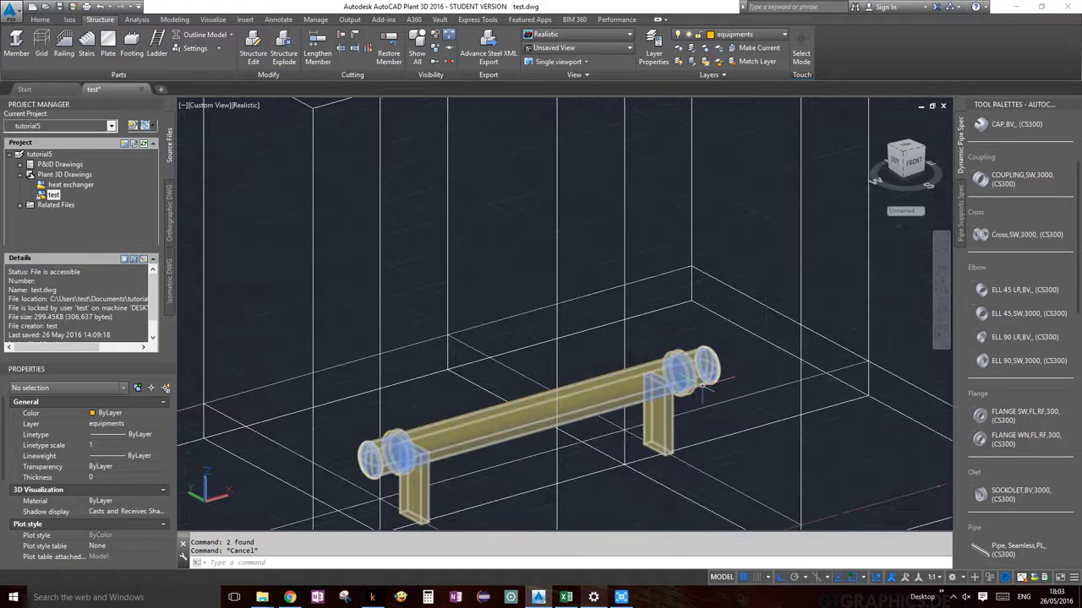
{"action": "left_click", "coordinate": [697, 385]}
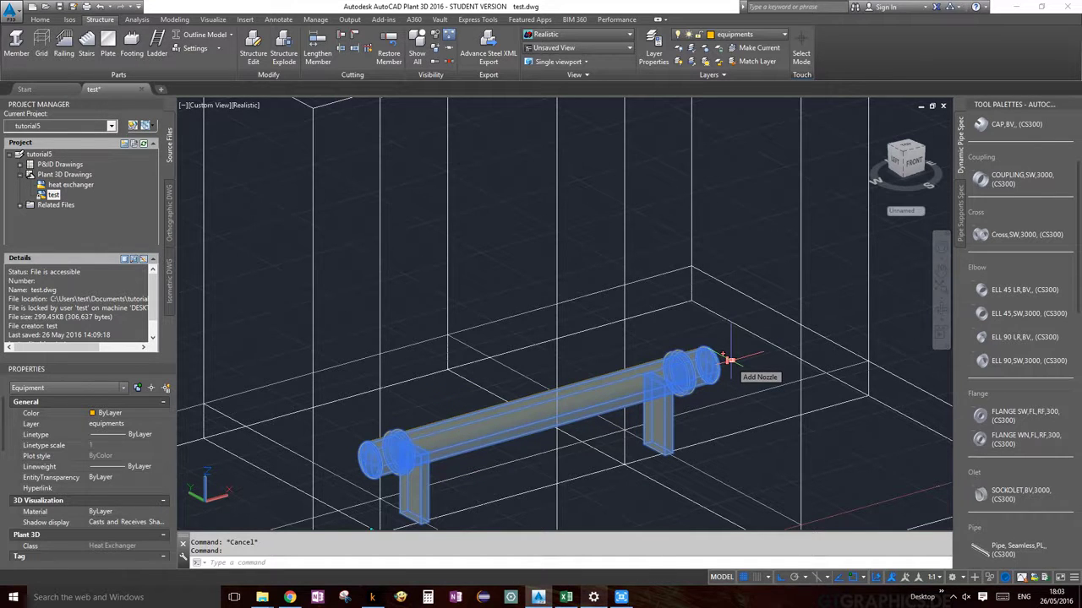
{"action": "left_click", "coordinate": [729, 361]}
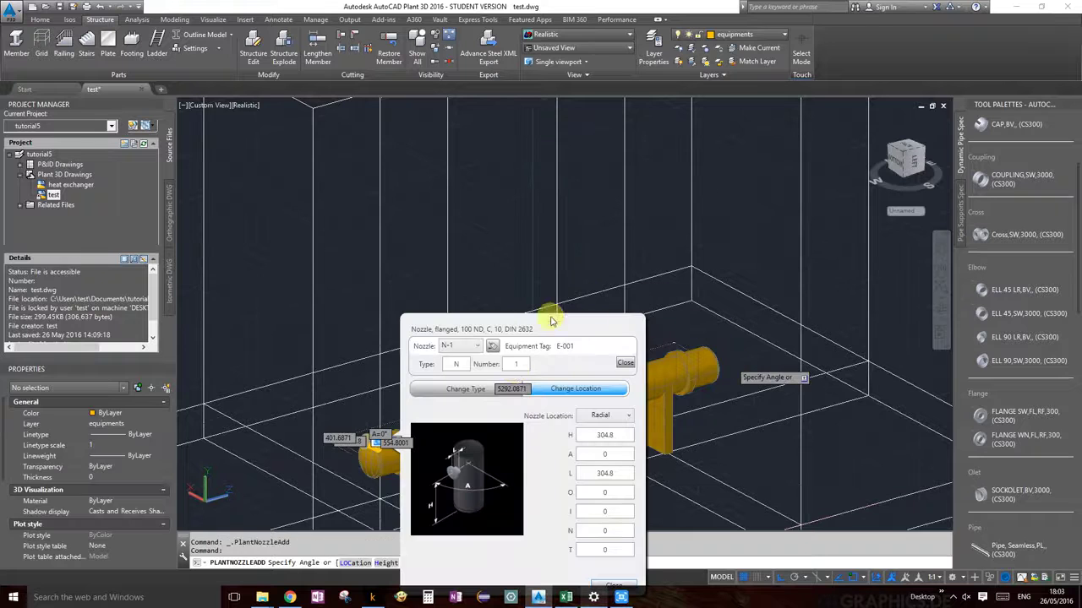
{"action": "left_click_drag", "start_coordinate": [550, 321], "coordinate": [566, 93]}
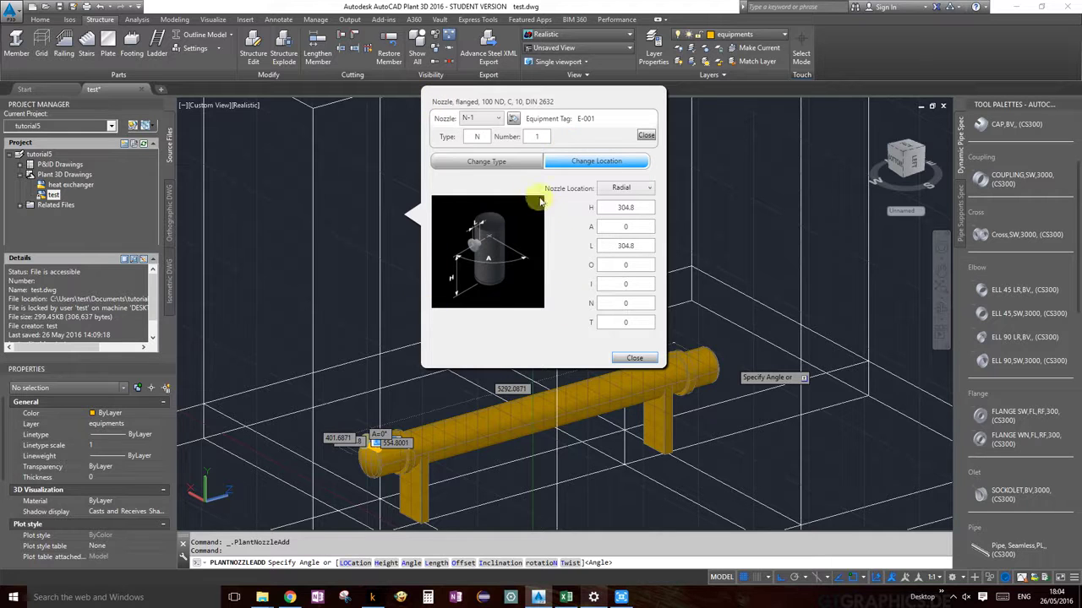
{"action": "left_click", "coordinate": [489, 164]}
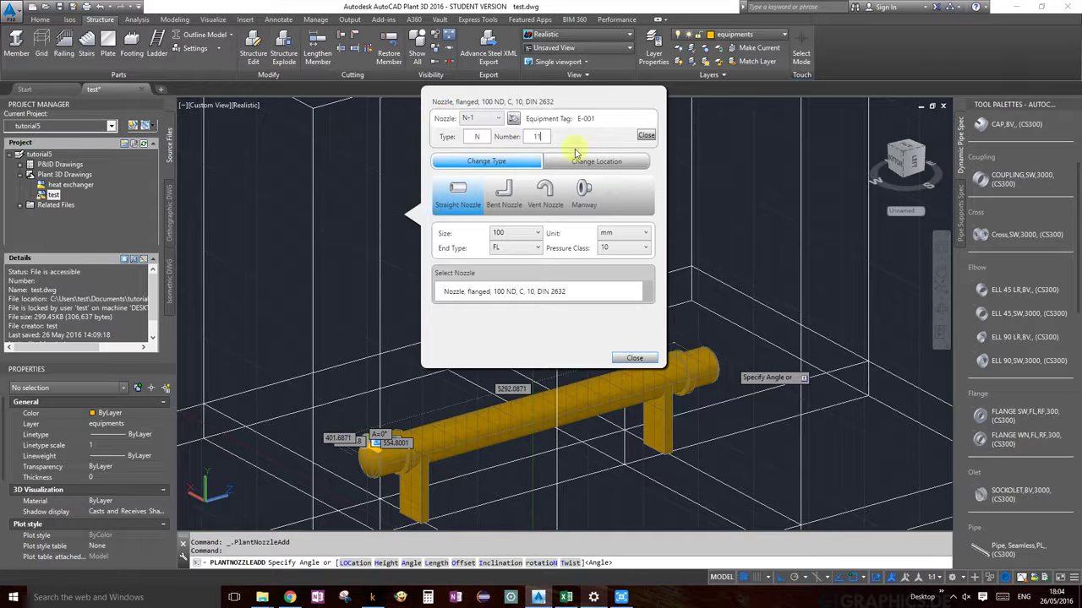
{"action": "left_click", "coordinate": [646, 137]}
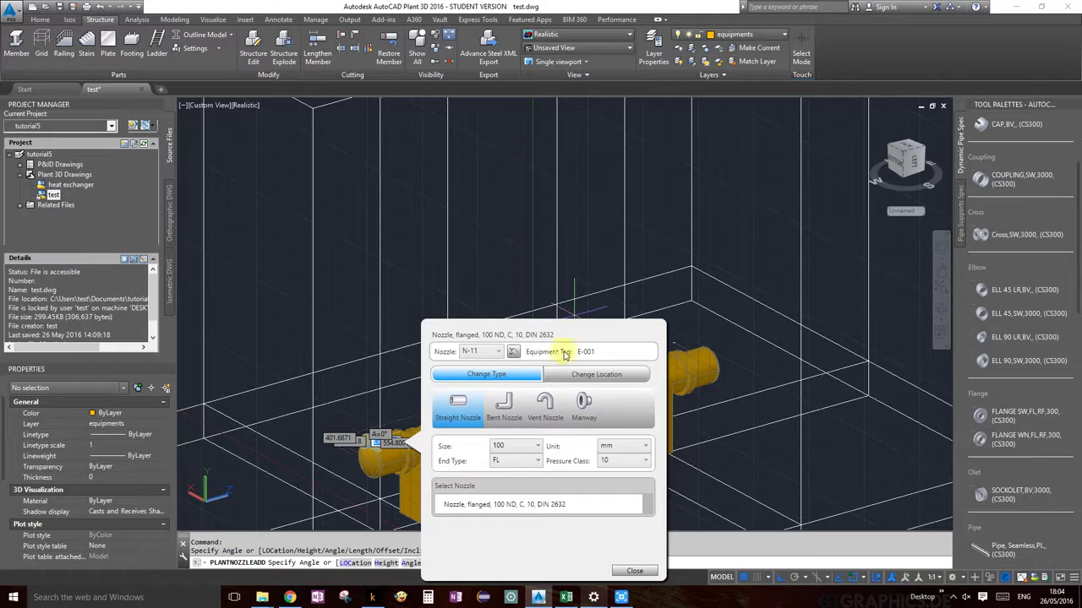
- Choose the straight nozzle "Nozzle, flanged, 100 ND, C, 10, DIN 2632" with size 100 mm, end type FL and pressure class 10
{"action": "left_click_drag", "start_coordinate": [569, 326], "coordinate": [570, 145]}
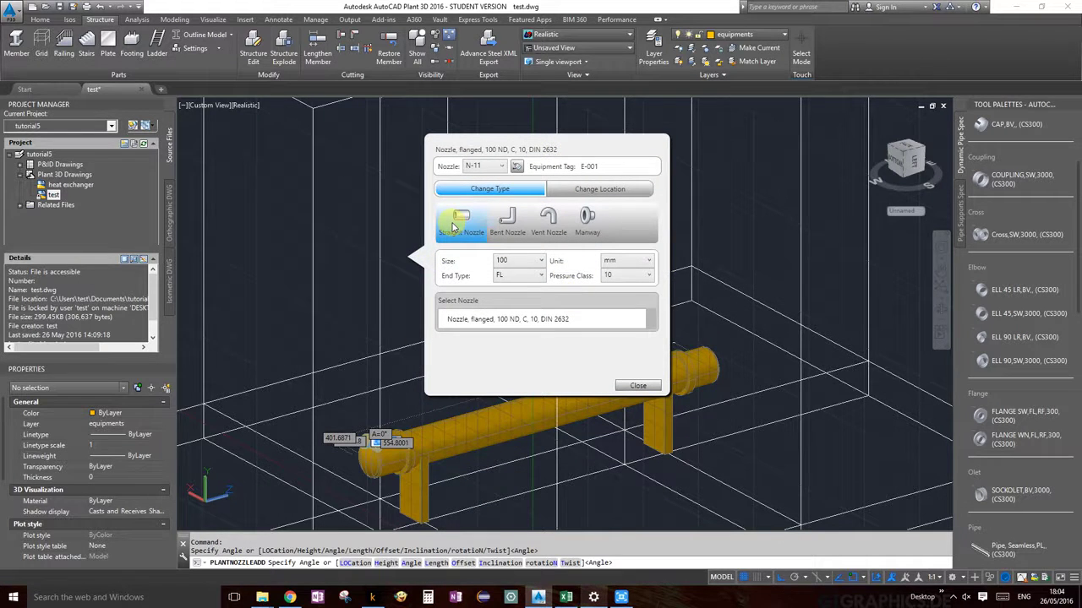
{"action": "left_click", "coordinate": [543, 264]}
{"action": "left_click", "coordinate": [543, 265]}
{"action": "left_click", "coordinate": [544, 276]}
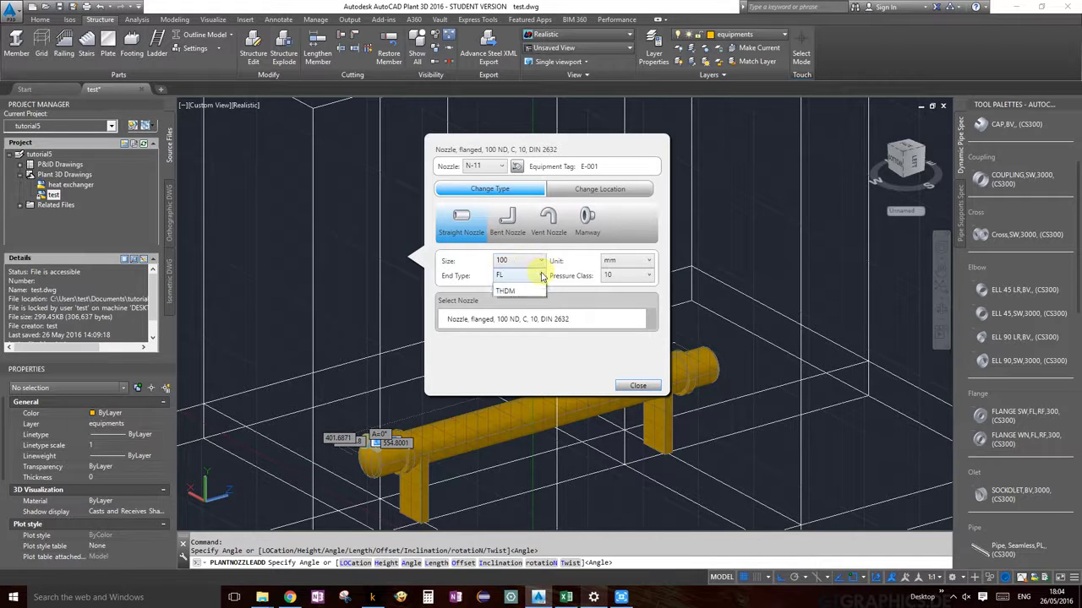
{"action": "left_click", "coordinate": [543, 276]}
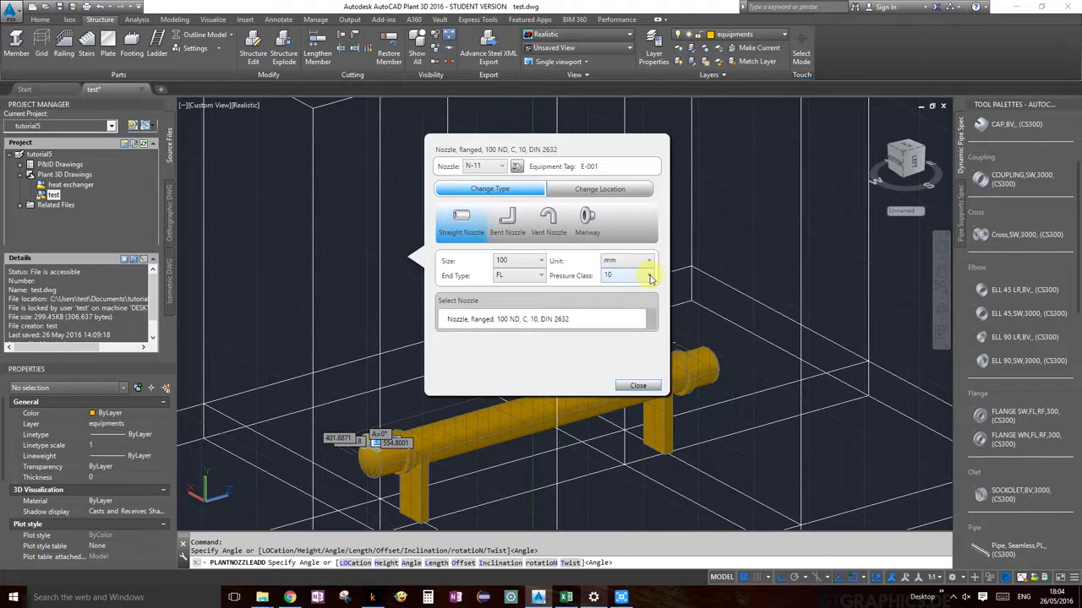
{"action": "left_click", "coordinate": [543, 319]}
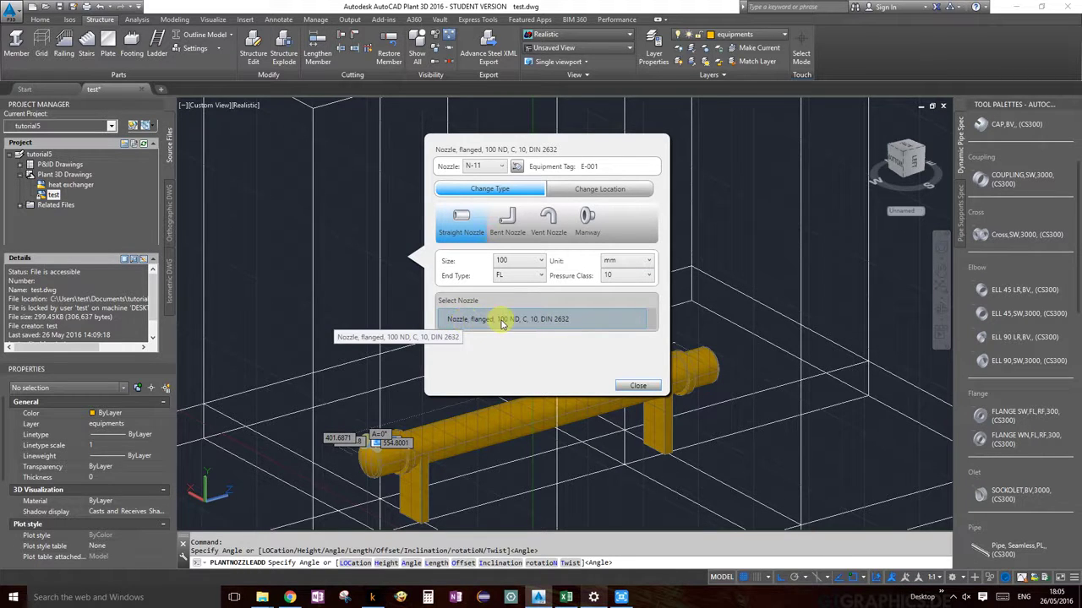
{"action": "left_click", "coordinate": [568, 323]}
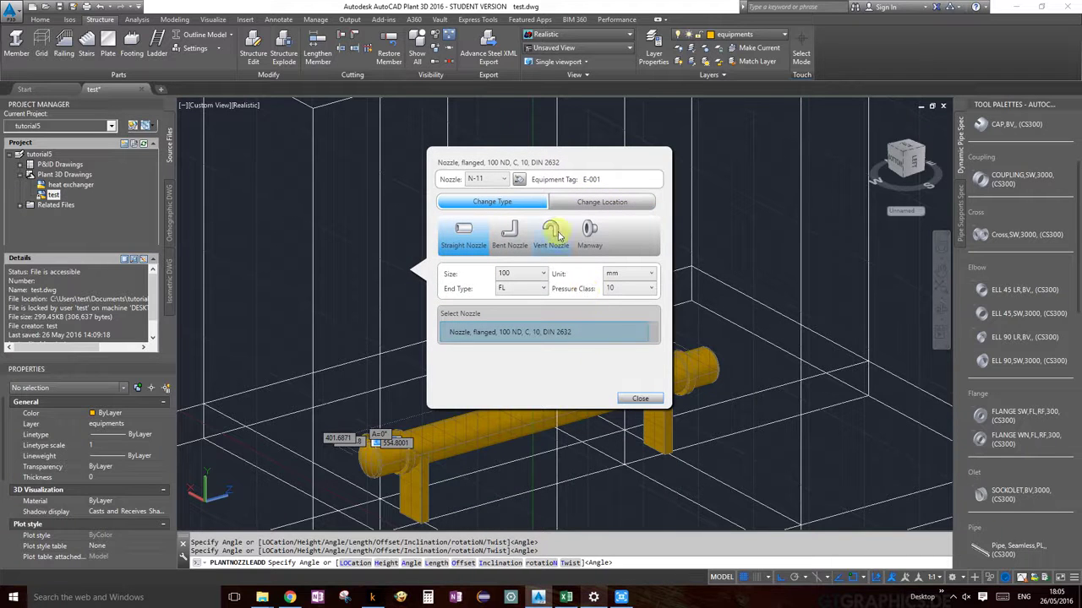
- Set the location of nozzle N-11 to Radial with a height (H) of 250
{"action": "left_click", "coordinate": [589, 209]}
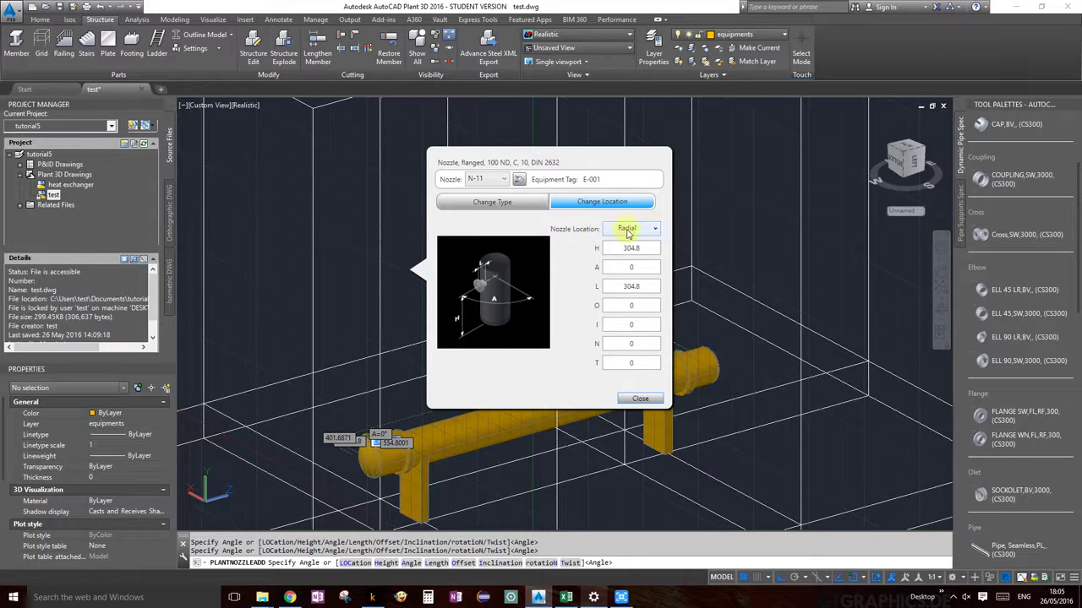
{"action": "left_click", "coordinate": [656, 231]}
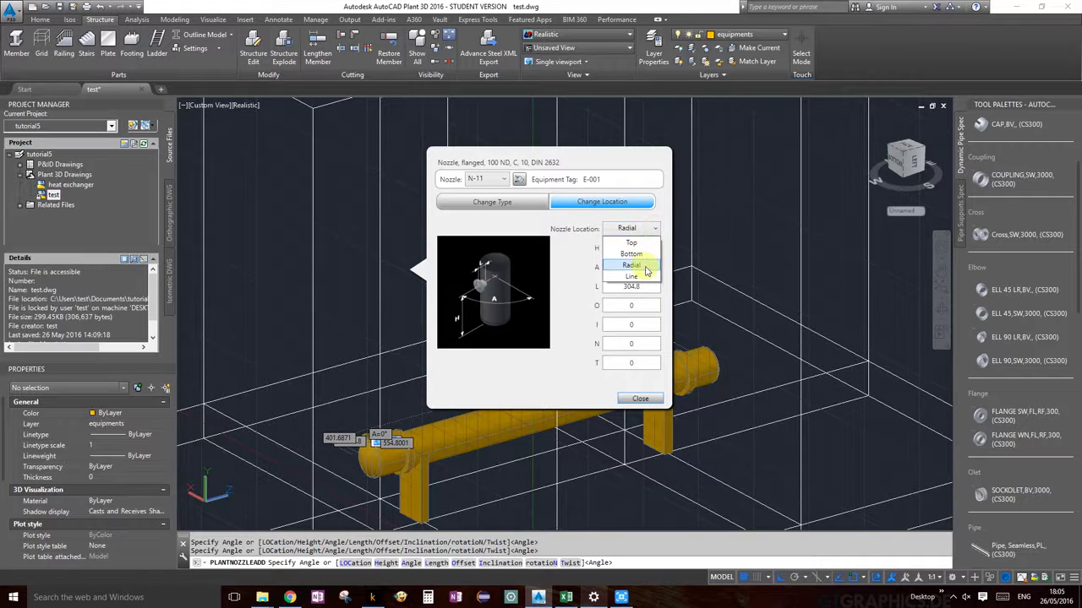
{"action": "left_click", "coordinate": [646, 267]}
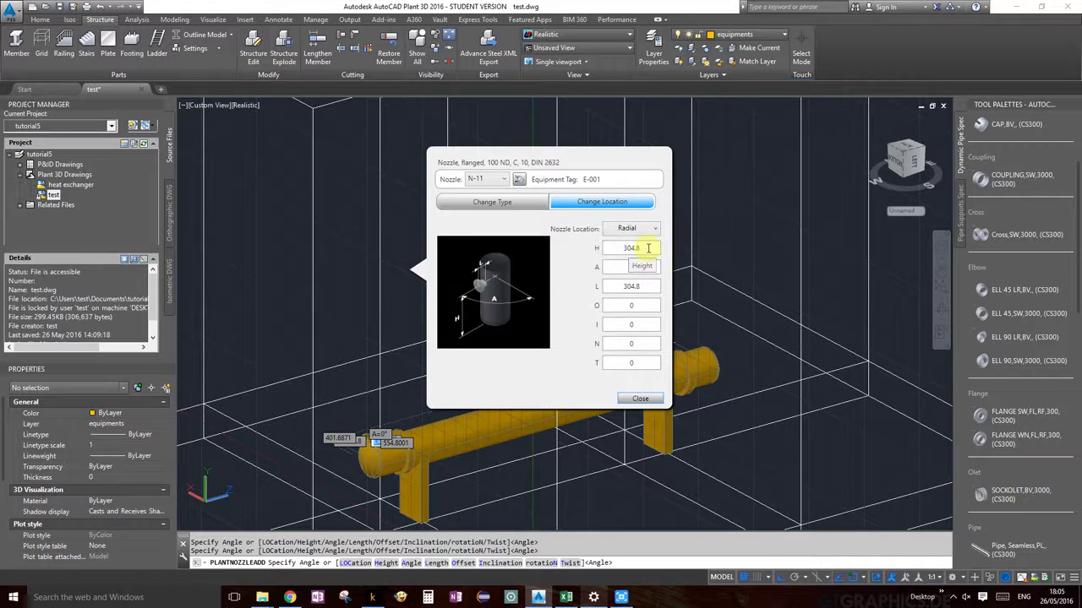
{"action": "left_click", "coordinate": [648, 247]}
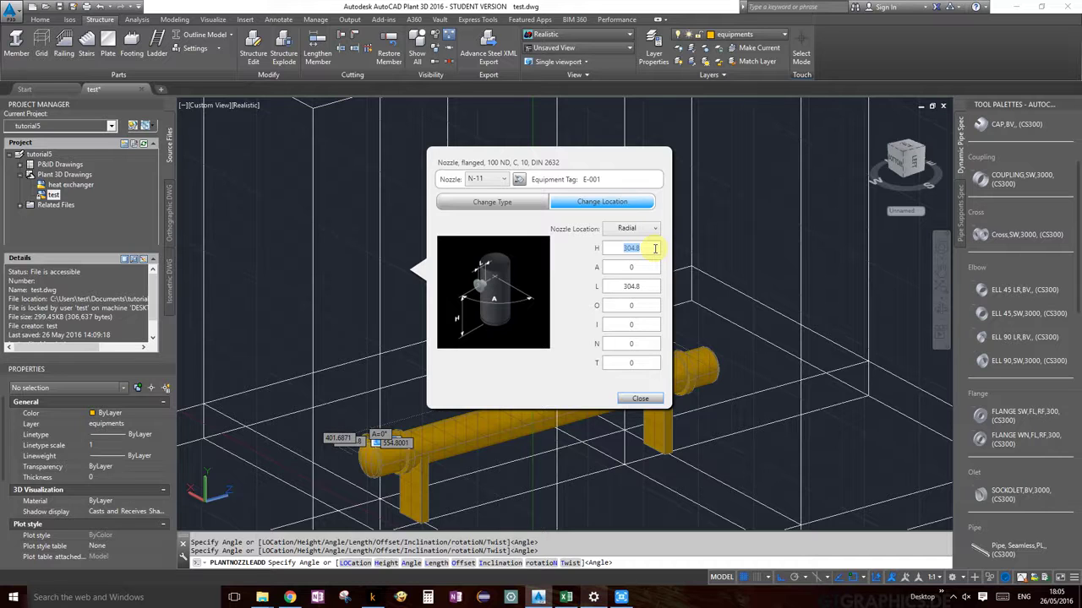
{"action": "type", "text": "2"}
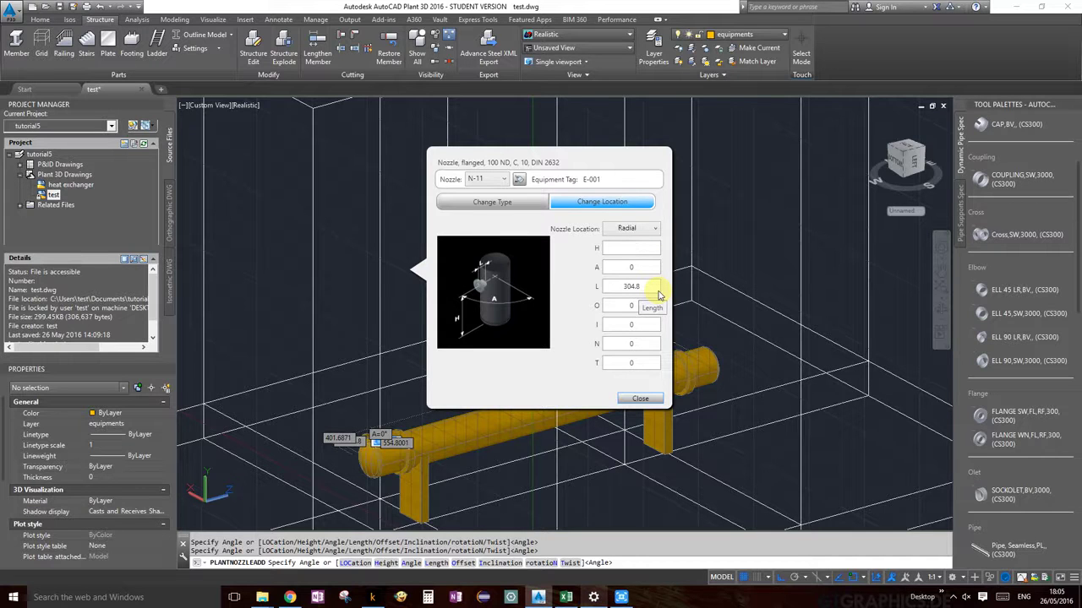
{"action": "type", "text": "50"}
- Set the angle (A) of nozzle N-11 to 90 degrees
{"action": "left_click", "coordinate": [647, 267]}
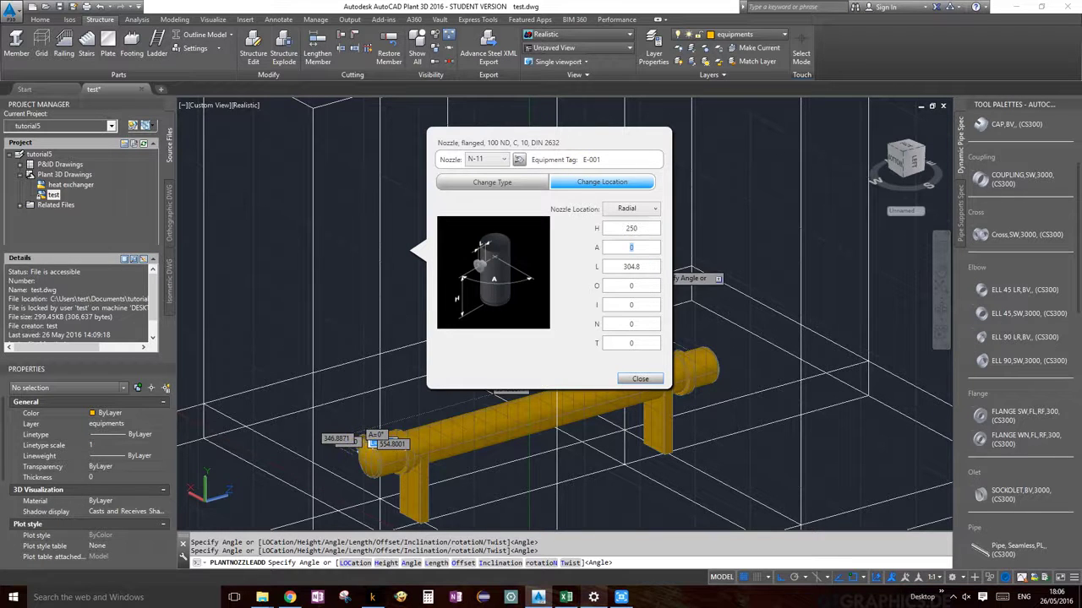
{"action": "scroll", "coordinate": [378, 454], "scroll_direction": "up", "scroll_amount": 4}
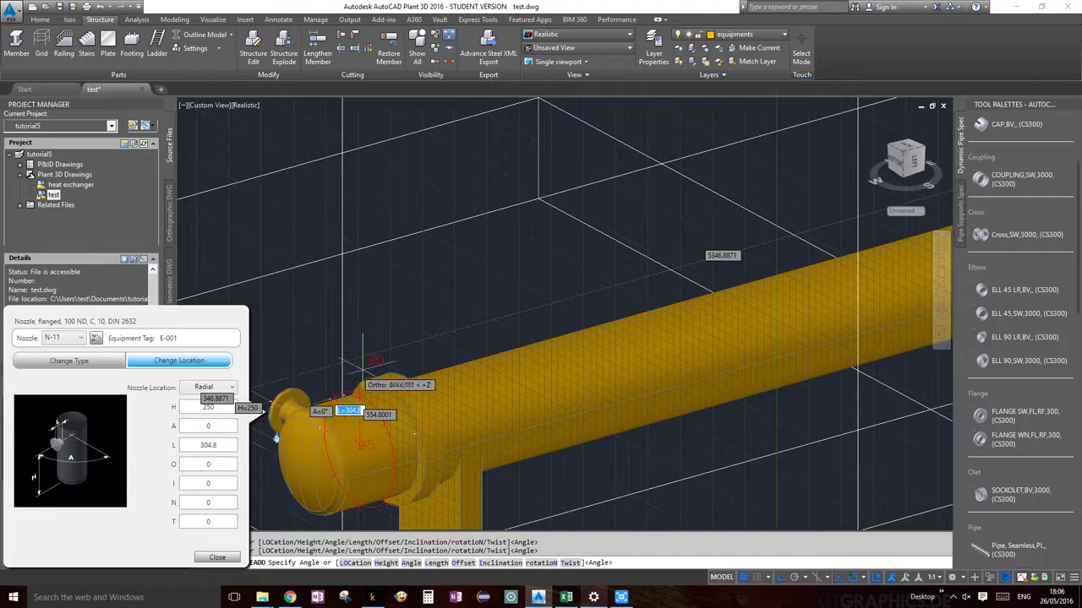
{"action": "left_click_drag", "start_coordinate": [169, 315], "coordinate": [652, 132]}
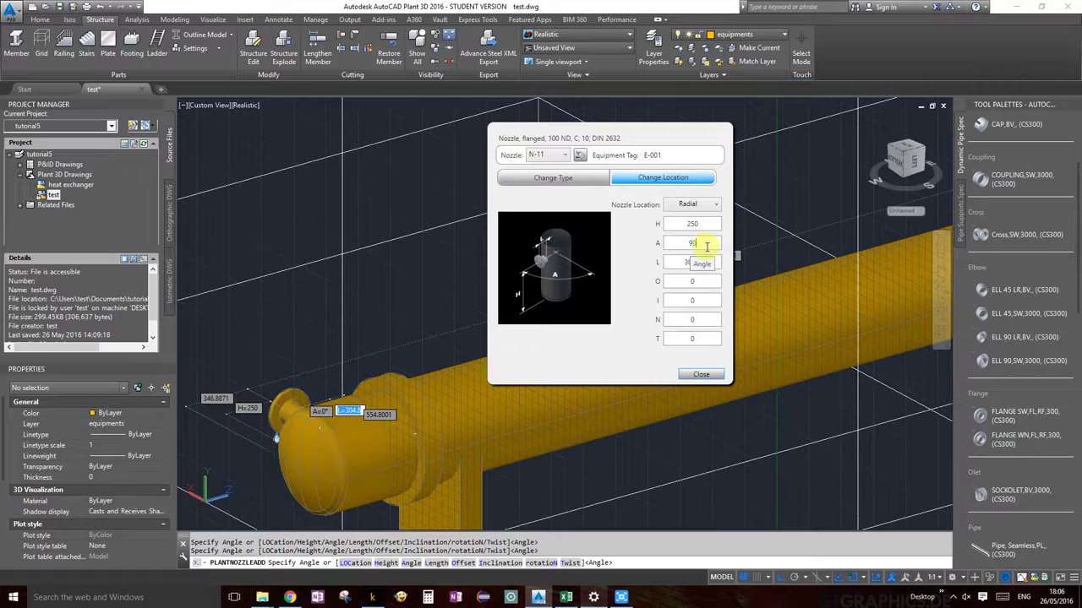
{"action": "left_click", "coordinate": [706, 246]}
- Set the length (L) of nozzle N-11 to 150 and finish the nozzle placement
{"action": "left_click", "coordinate": [709, 261]}
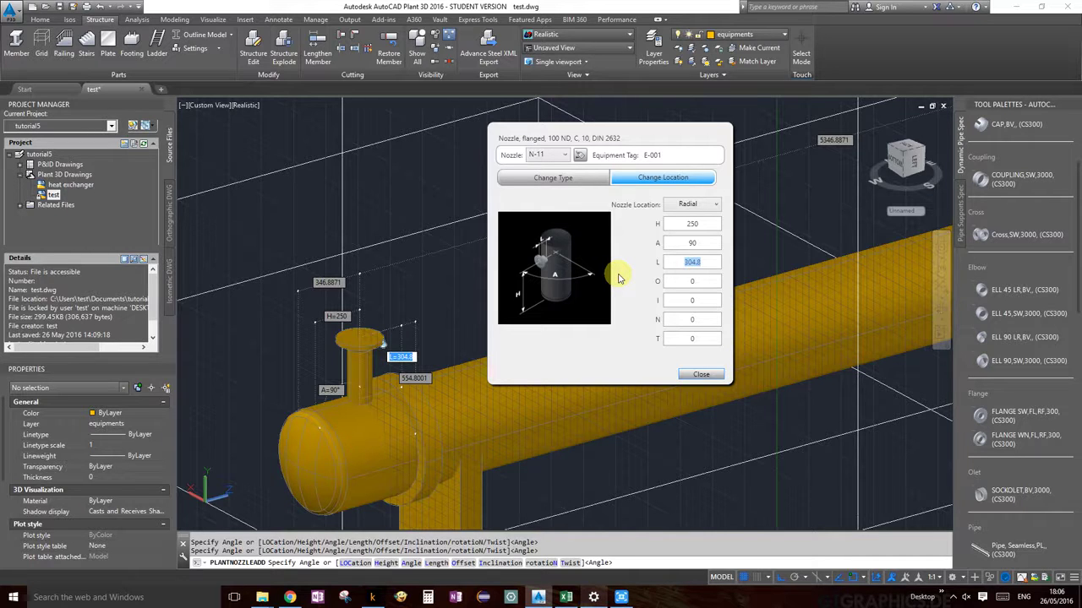
{"action": "type", "text": "150"}
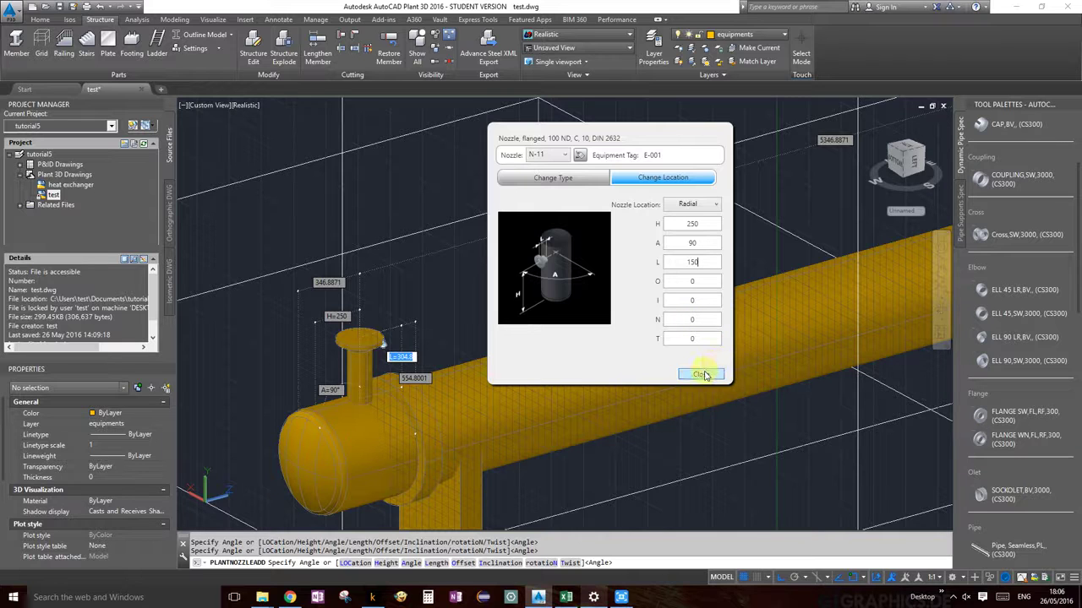
{"action": "left_click", "coordinate": [573, 178]}
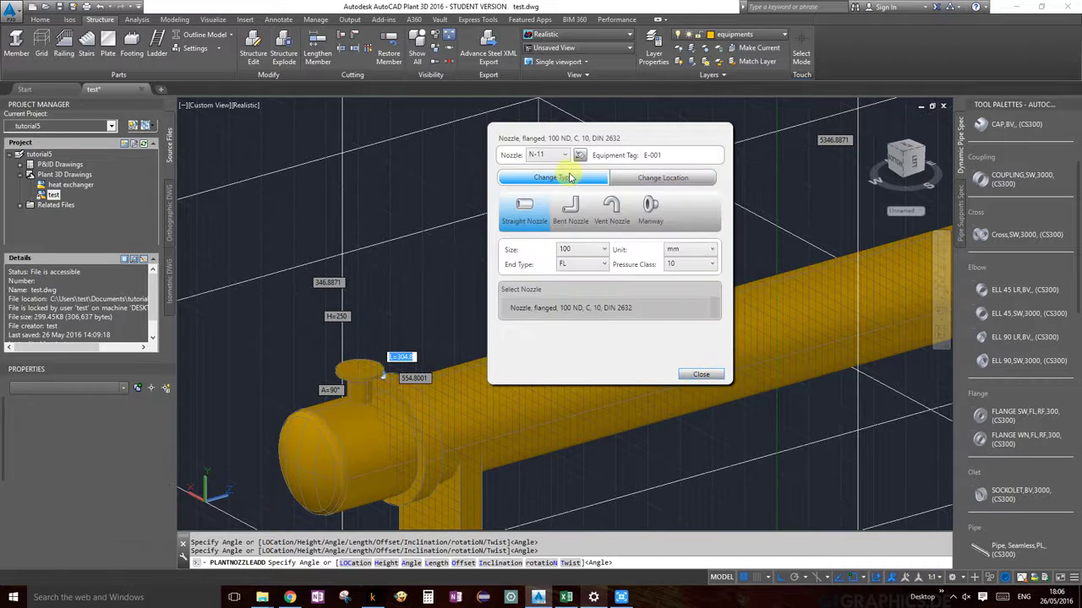
{"action": "left_click", "coordinate": [665, 180]}
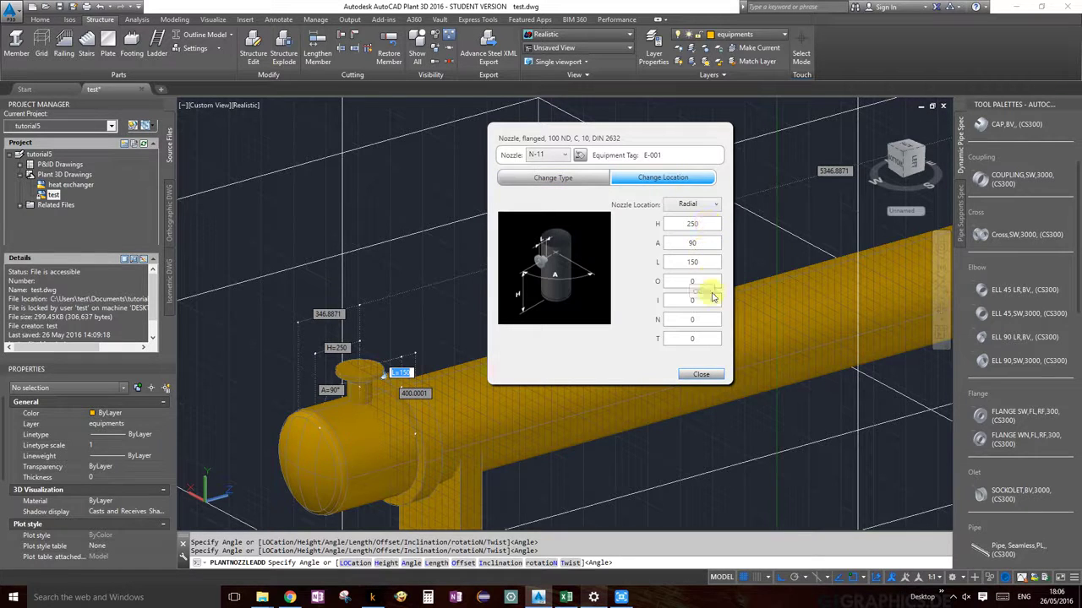
{"action": "left_click", "coordinate": [700, 375]}
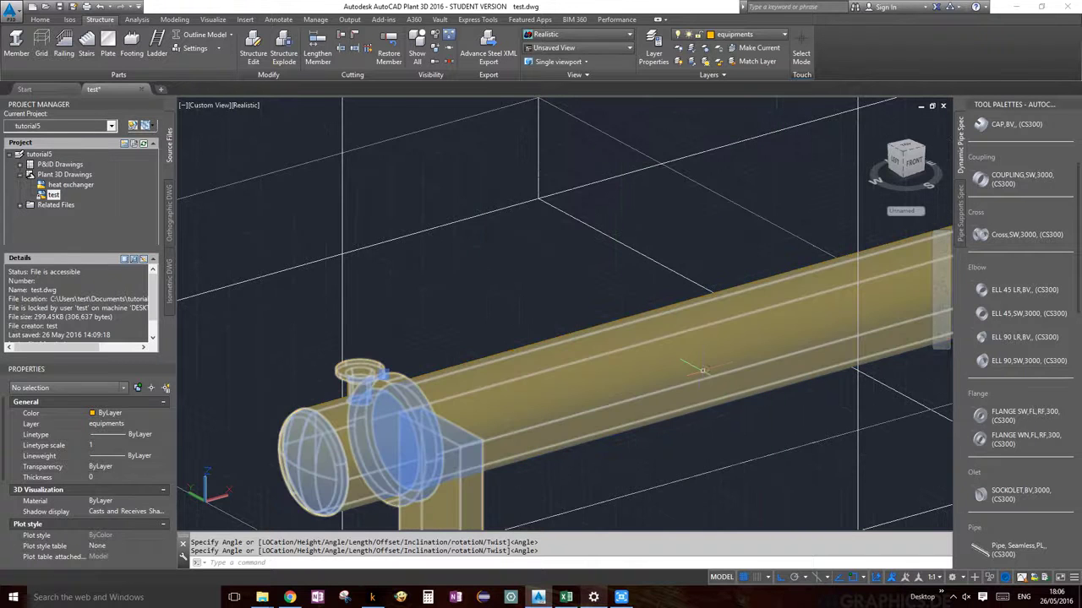
{"action": "key", "text": "Escape"}
{"action": "scroll", "coordinate": [440, 395], "scroll_direction": "up", "scroll_amount": 2}
{"action": "scroll", "coordinate": [507, 254], "scroll_direction": "down", "scroll_amount": 2}
{"action": "scroll", "coordinate": [513, 248], "scroll_direction": "up", "scroll_amount": 3}
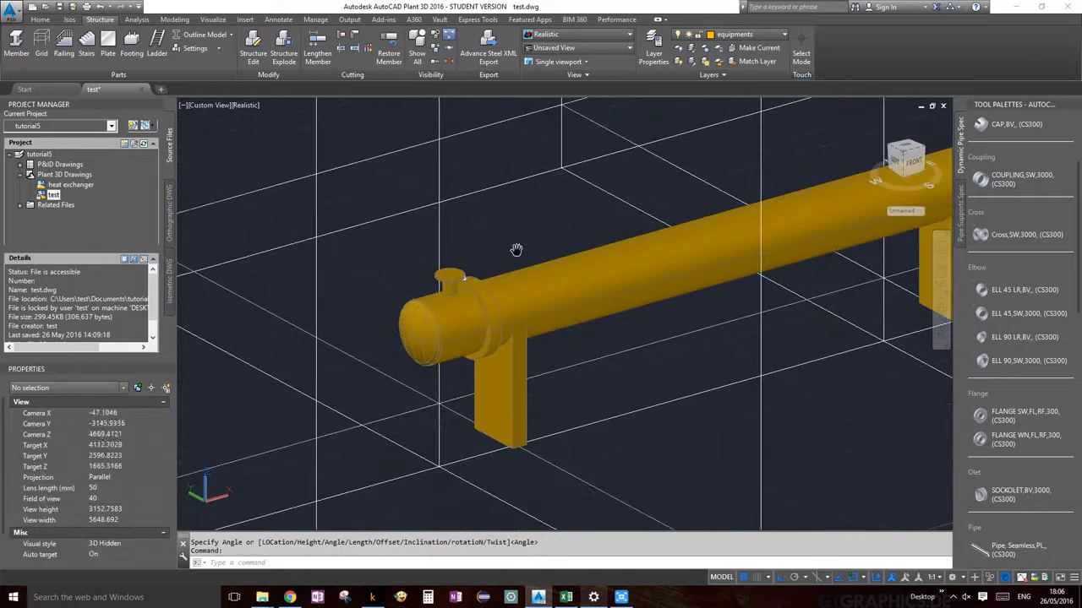
{"action": "scroll", "coordinate": [475, 275], "scroll_direction": "up", "scroll_amount": 3}
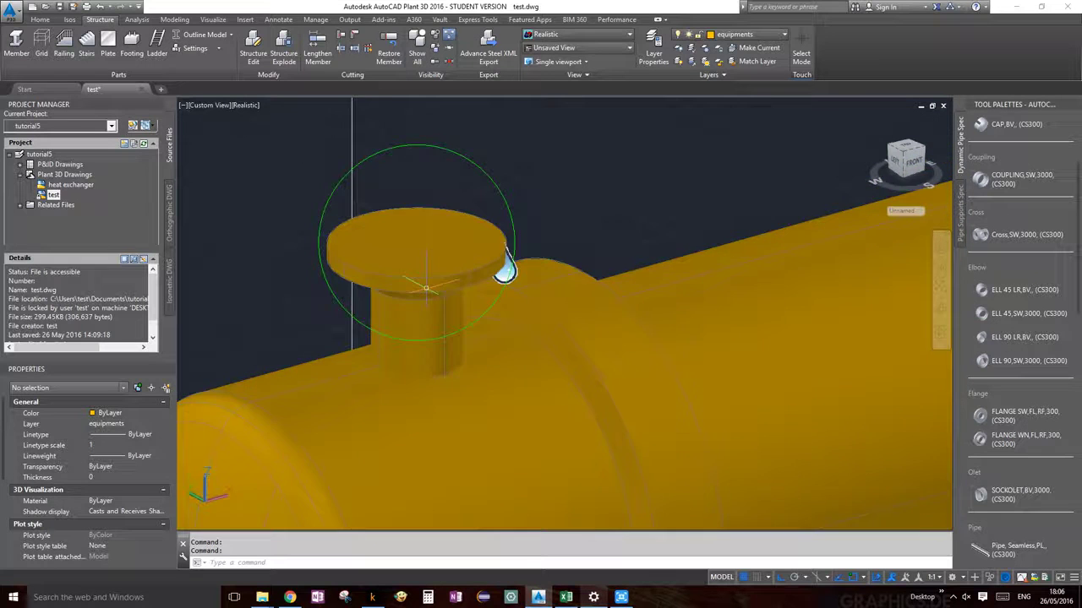
{"action": "scroll", "coordinate": [456, 280], "scroll_direction": "down", "scroll_amount": 1}
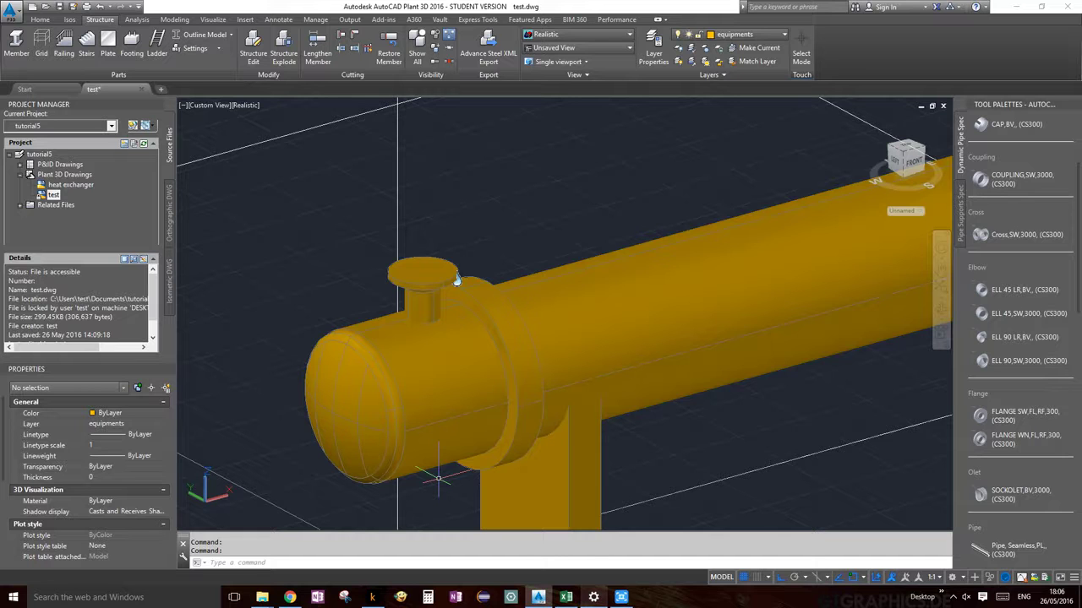
- Start adding a second nozzle to heat exchanger E-001 and assign it nozzle number 12
{"action": "scroll", "coordinate": [439, 478], "scroll_direction": "down", "scroll_amount": 2}
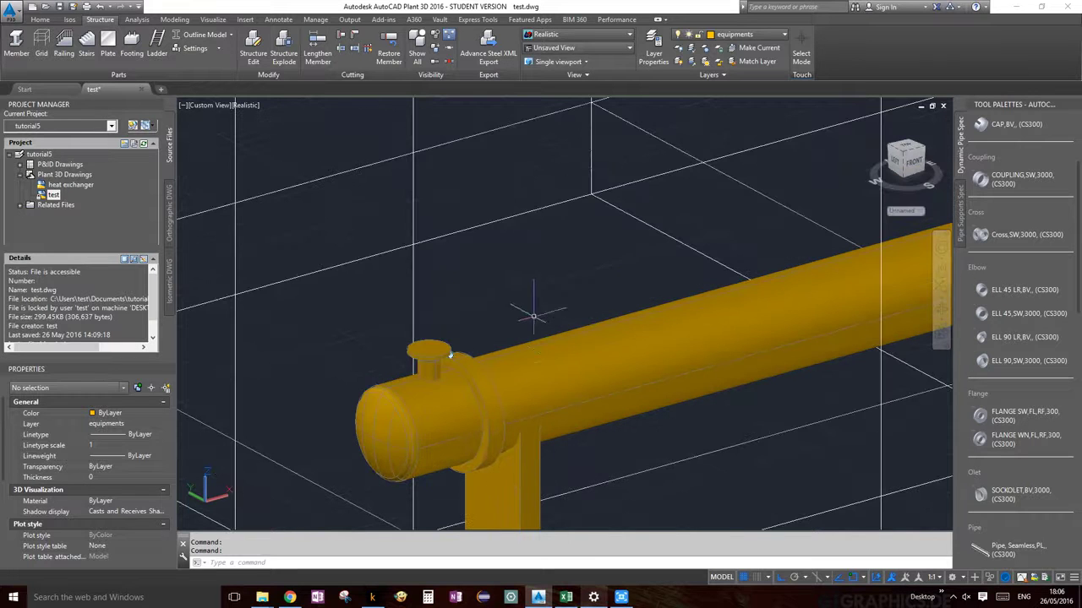
{"action": "middle_click_drag", "start_coordinate": [862, 338], "coordinate": [632, 358]}
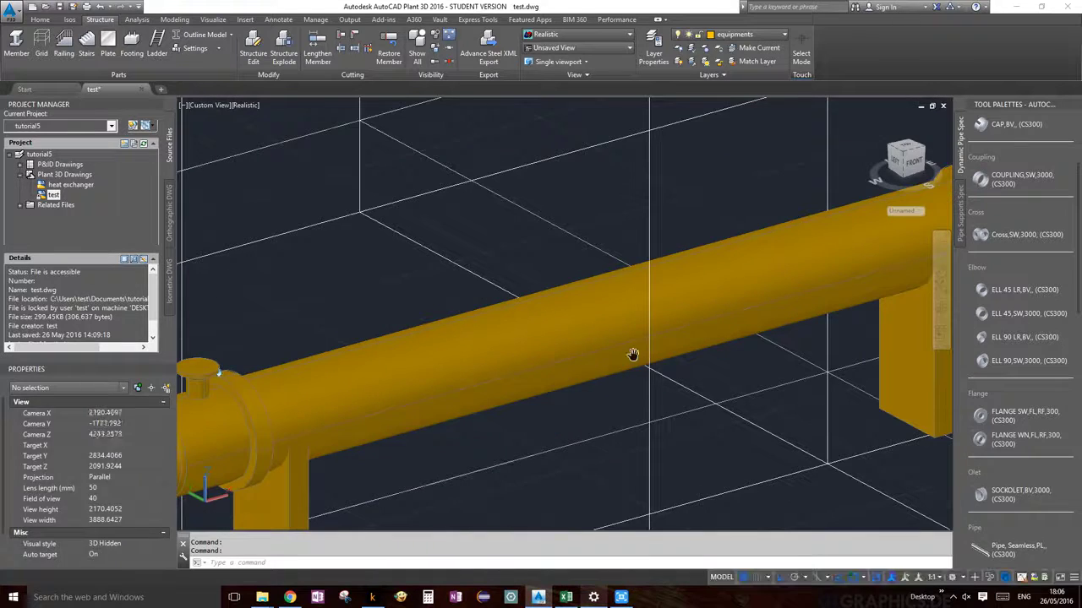
{"action": "middle_click_drag", "start_coordinate": [507, 411], "coordinate": [685, 358]}
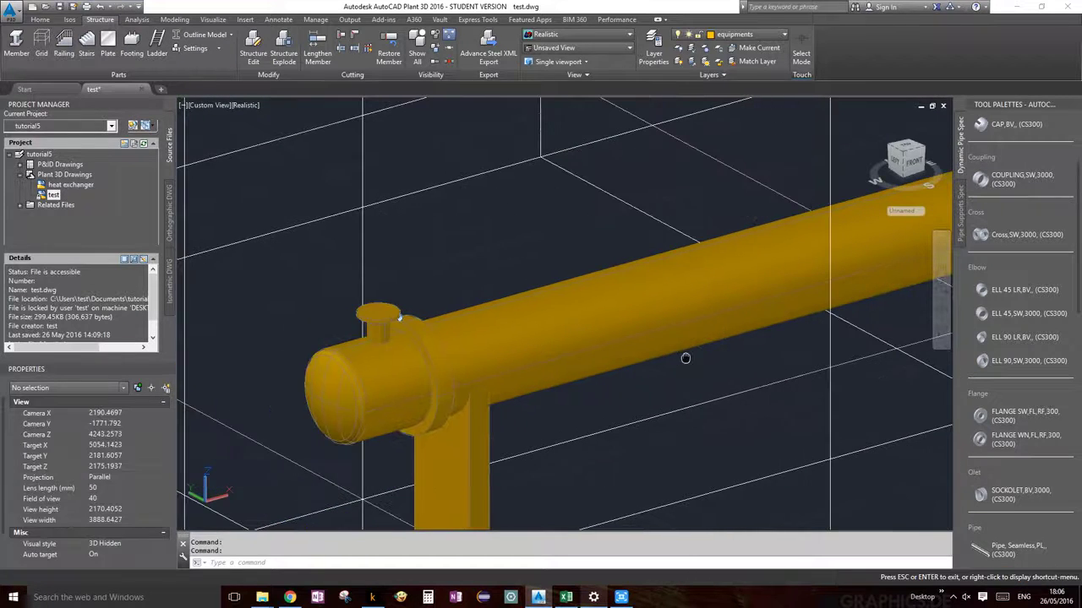
{"action": "middle_click_drag", "start_coordinate": [399, 318], "coordinate": [592, 364], "text": "shift"}
{"action": "scroll", "coordinate": [592, 363], "scroll_direction": "down", "scroll_amount": 3}
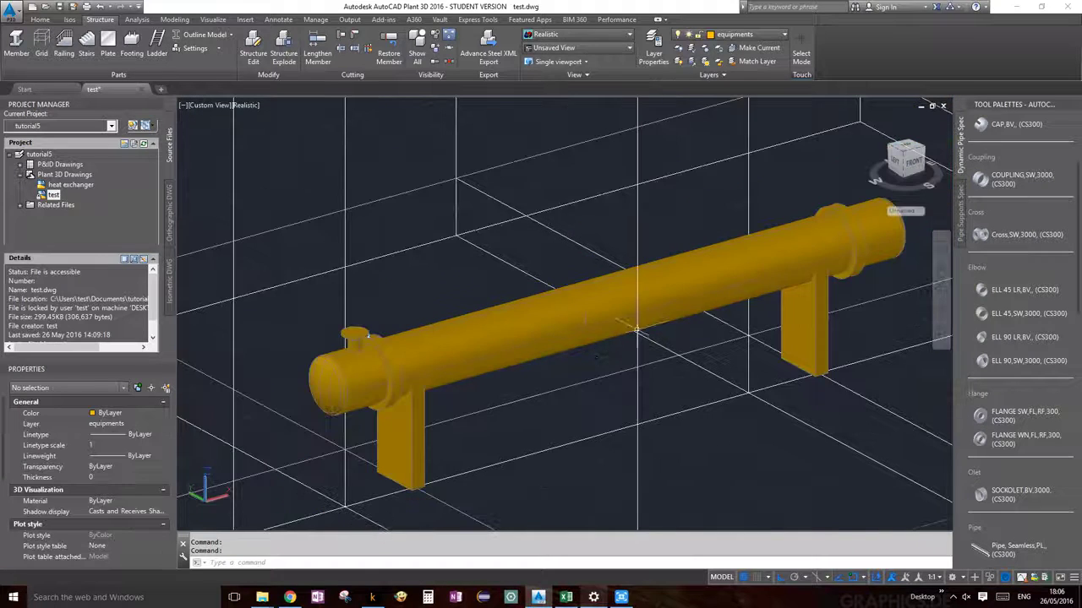
{"action": "left_click", "coordinate": [734, 277]}
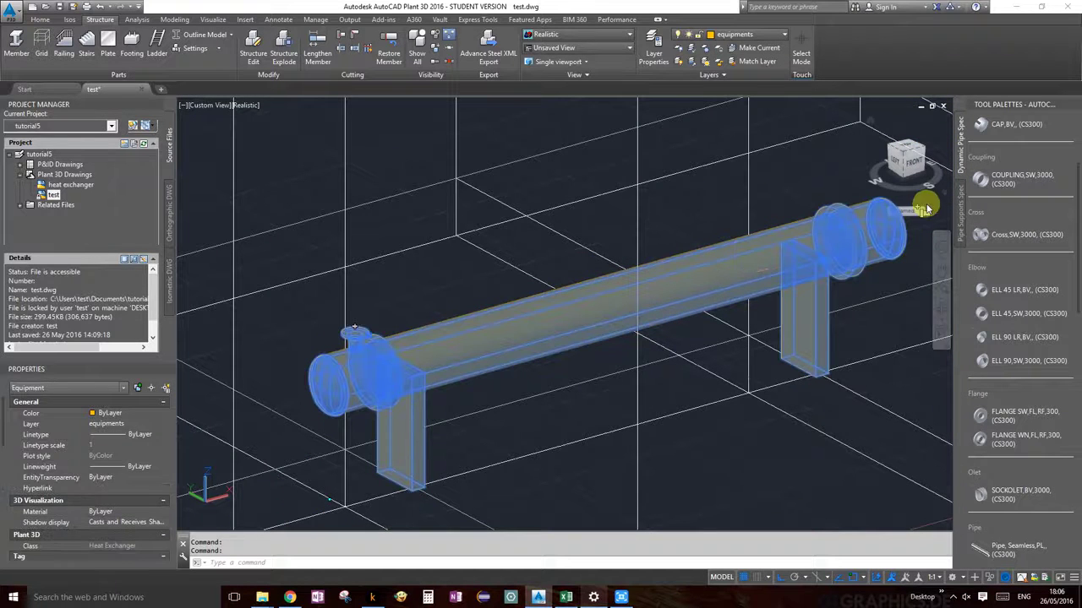
{"action": "middle_click_drag", "start_coordinate": [920, 212], "coordinate": [652, 296]}
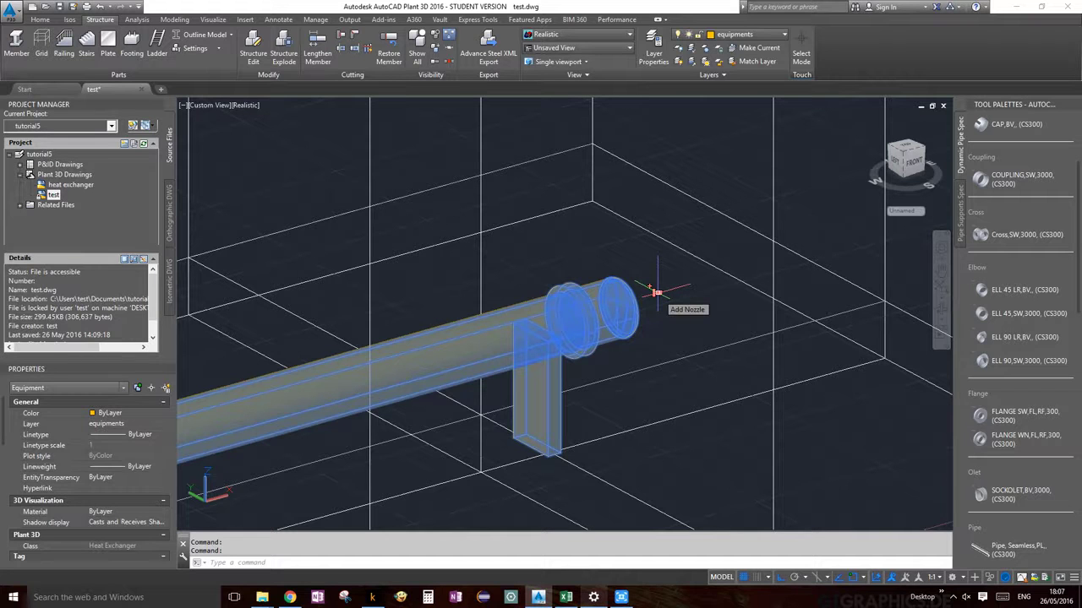
{"action": "key", "text": "Escape"}
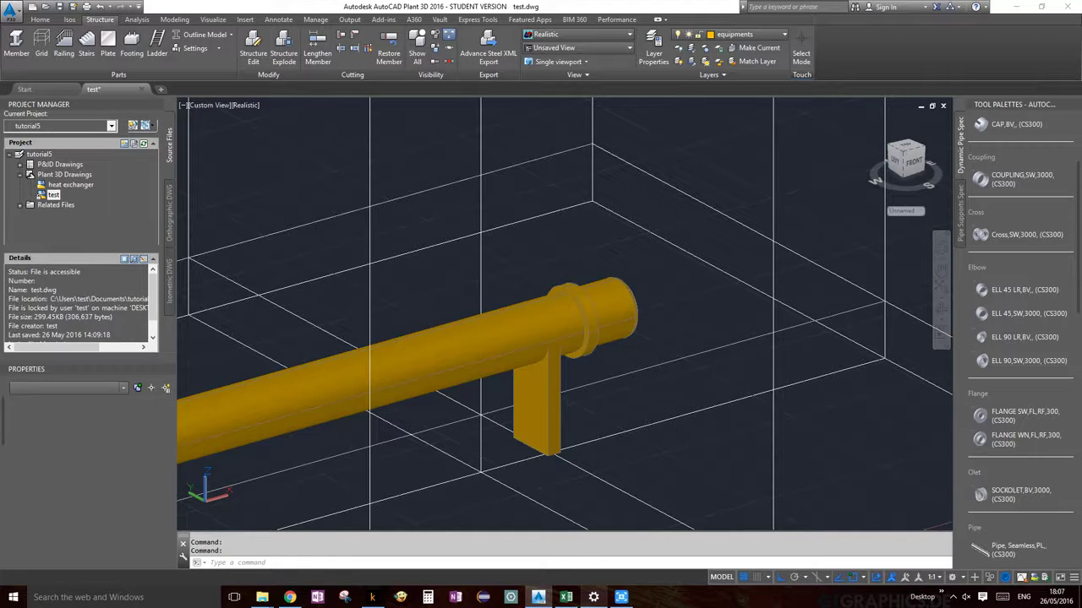
{"action": "scroll", "coordinate": [352, 349], "scroll_direction": "down", "scroll_amount": 2}
{"action": "middle_click_drag", "start_coordinate": [355, 349], "coordinate": [477, 340]}
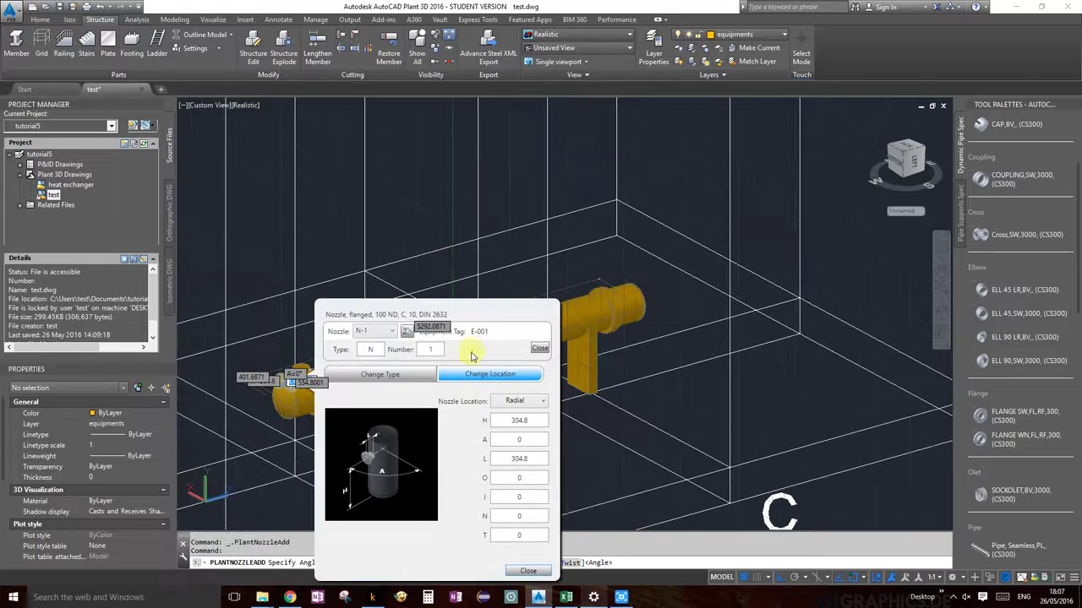
{"action": "left_click_drag", "start_coordinate": [516, 313], "coordinate": [620, 128]}
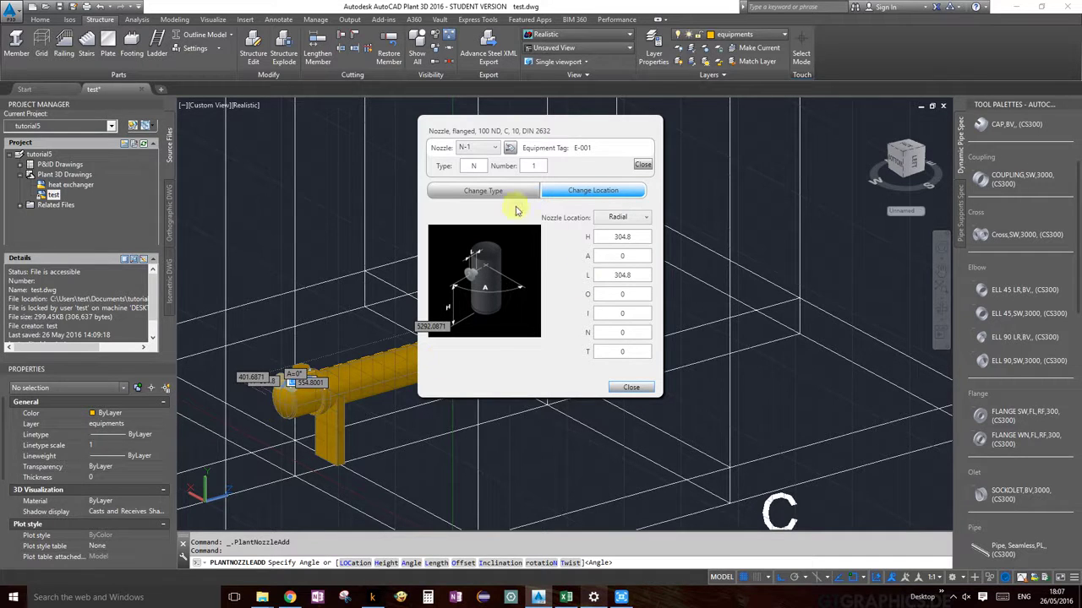
{"action": "double_click", "coordinate": [541, 160]}
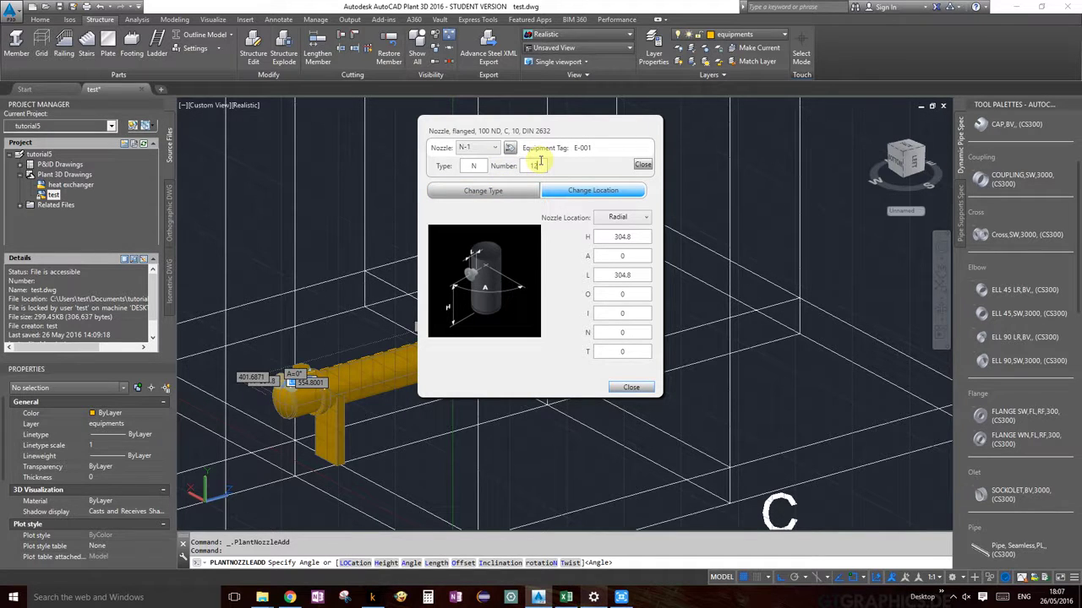
{"action": "left_click", "coordinate": [645, 164]}
- Review the type of nozzle N-12, then set its radial location to height (H) 250 and angle (A) 270
{"action": "left_click", "coordinate": [499, 170]}
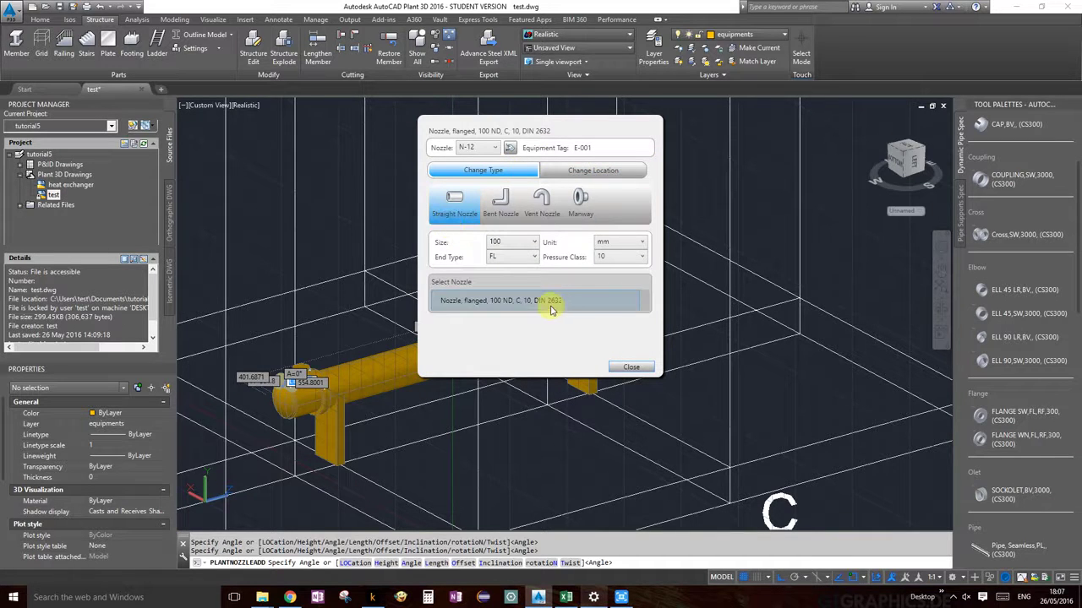
{"action": "left_click", "coordinate": [594, 172]}
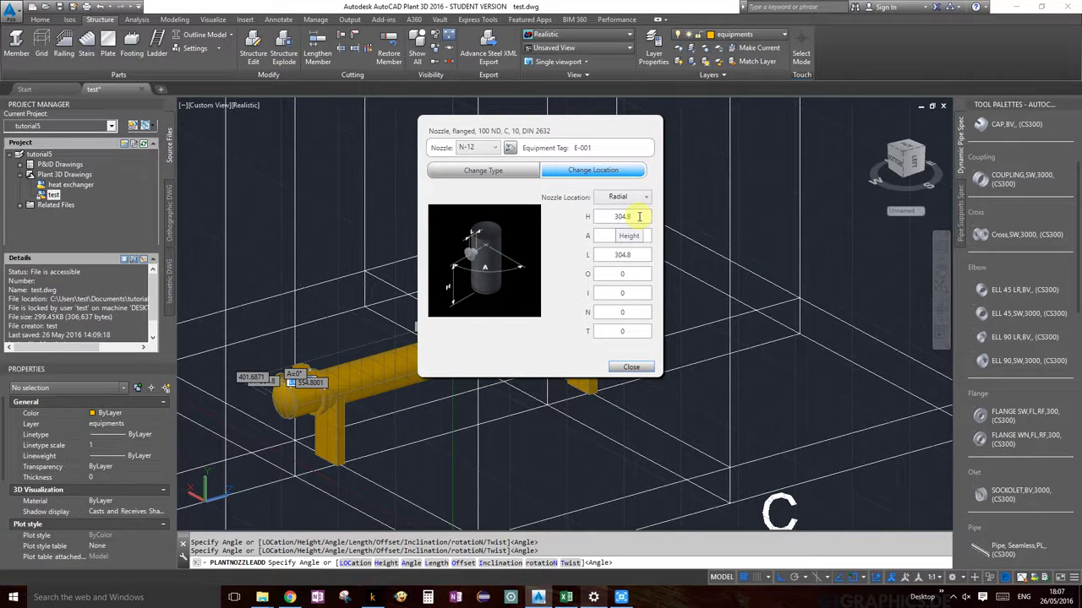
{"action": "left_click_drag", "start_coordinate": [640, 217], "coordinate": [603, 220]}
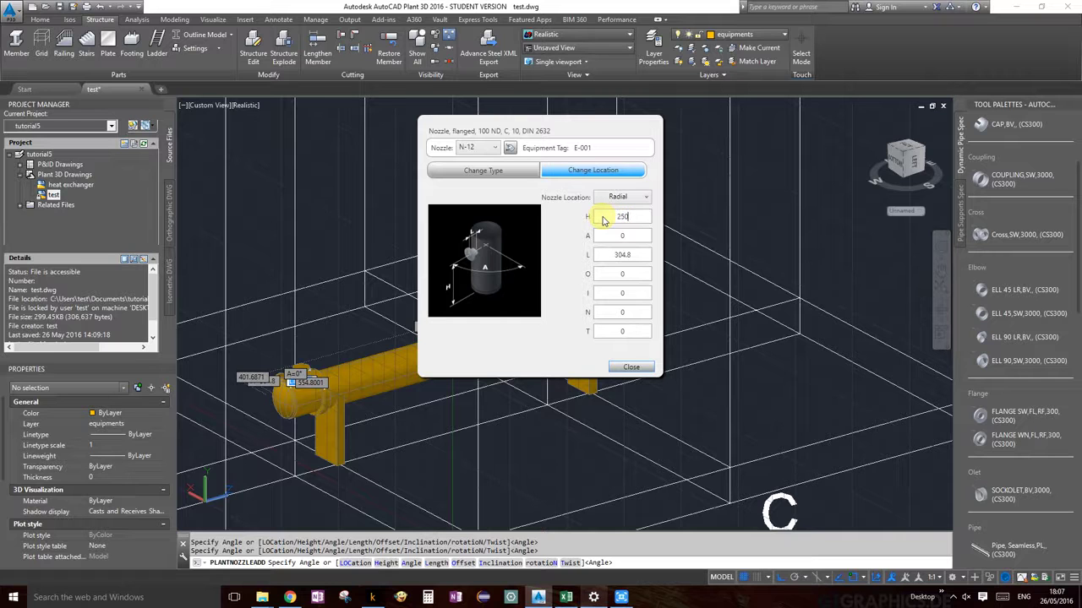
{"action": "left_click_drag", "start_coordinate": [629, 234], "coordinate": [606, 235]}
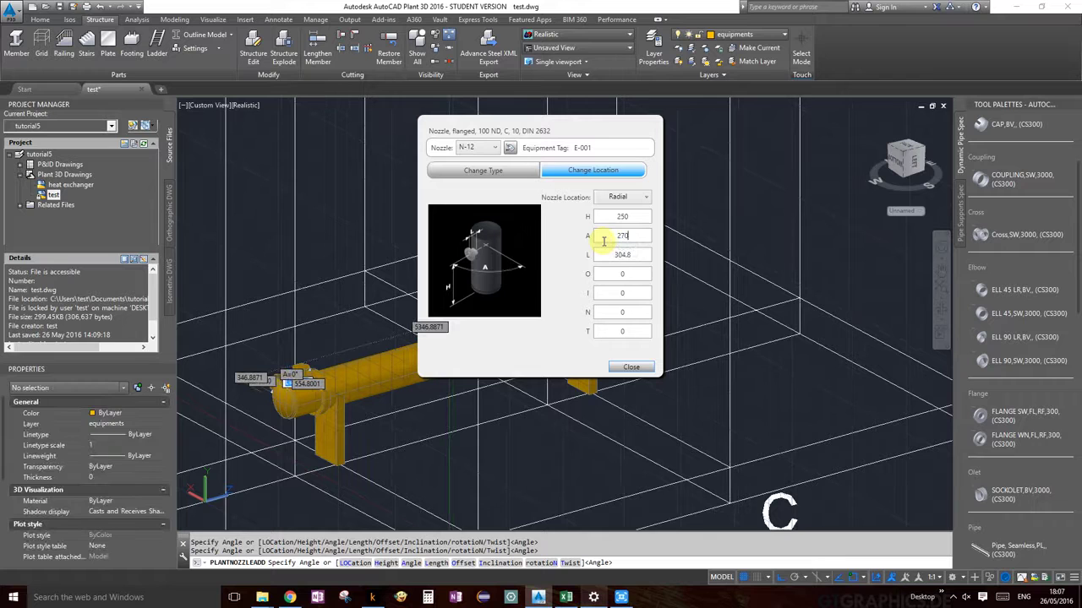
{"action": "type", "text": "270"}
- Set the length (L) of nozzle N-12 to 150 and finish its placement
{"action": "left_click_drag", "start_coordinate": [649, 255], "coordinate": [627, 254]}
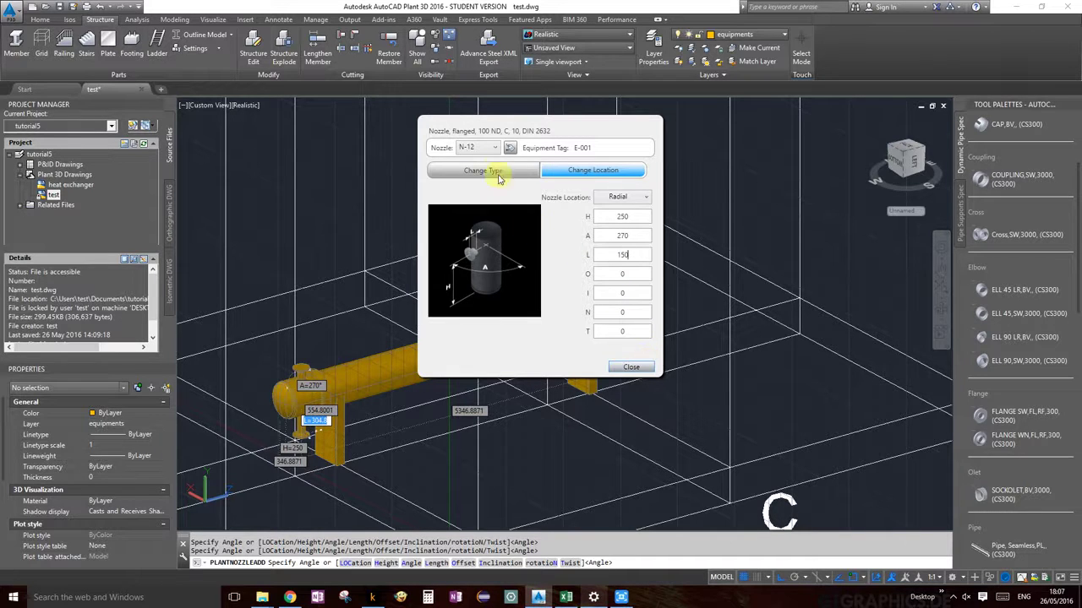
{"action": "left_click", "coordinate": [638, 369]}
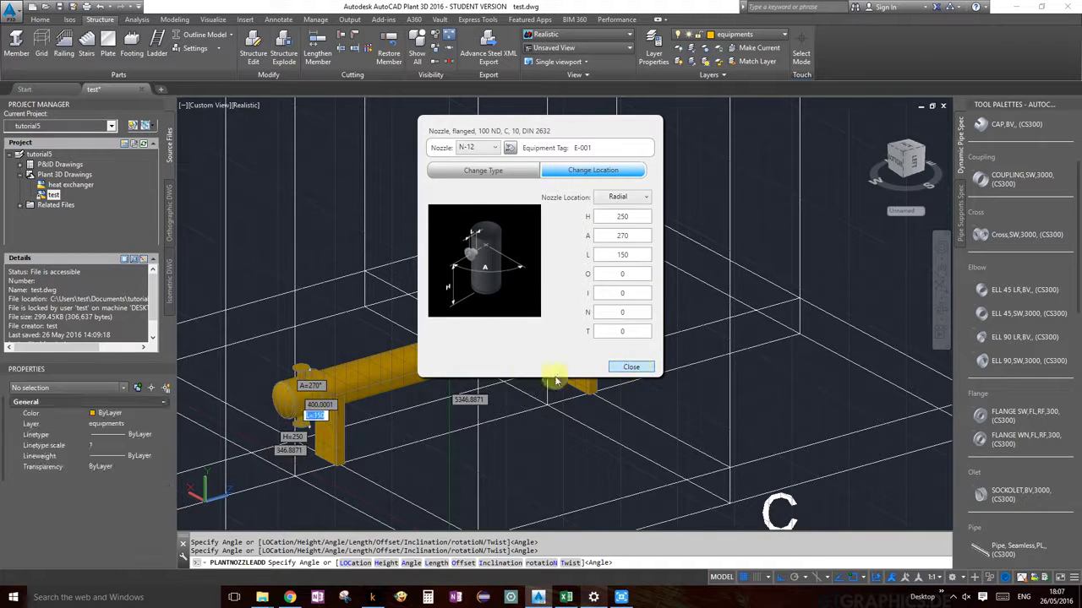
{"action": "scroll", "coordinate": [271, 428], "scroll_direction": "up", "scroll_amount": 5}
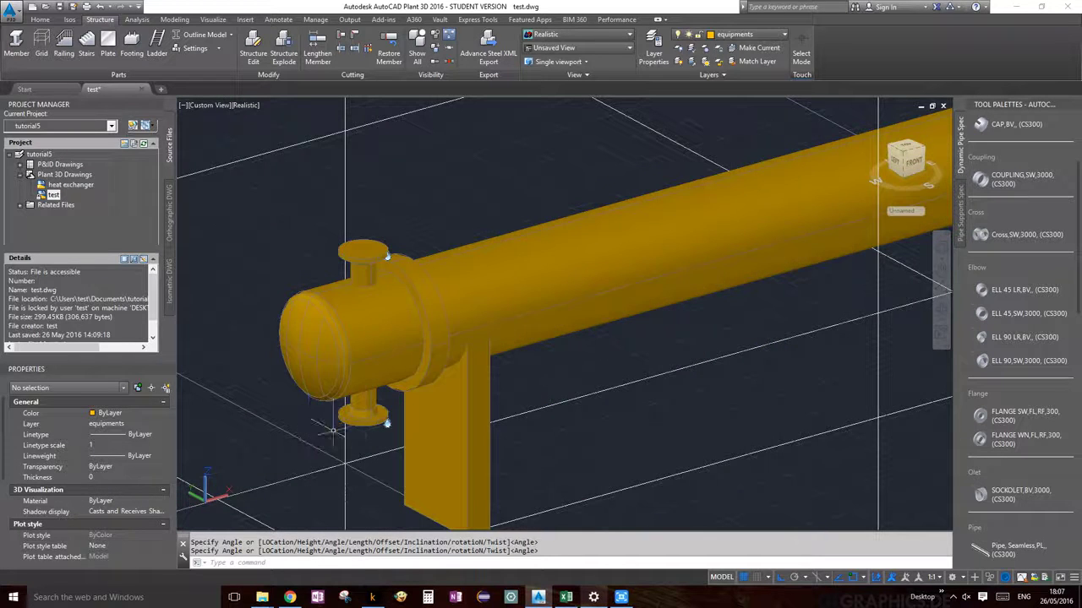
{"action": "scroll", "coordinate": [657, 407], "scroll_direction": "down", "scroll_amount": 3}
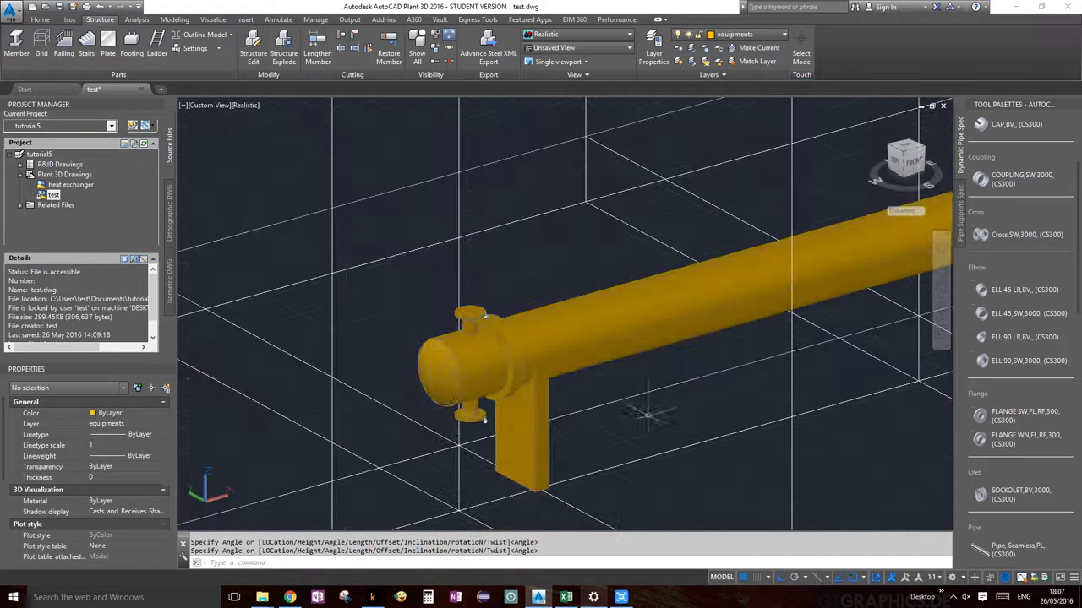
- Start adding a third nozzle to heat exchanger E-001 and assign it nozzle number 13
{"action": "middle_click_drag", "start_coordinate": [683, 412], "coordinate": [545, 423]}
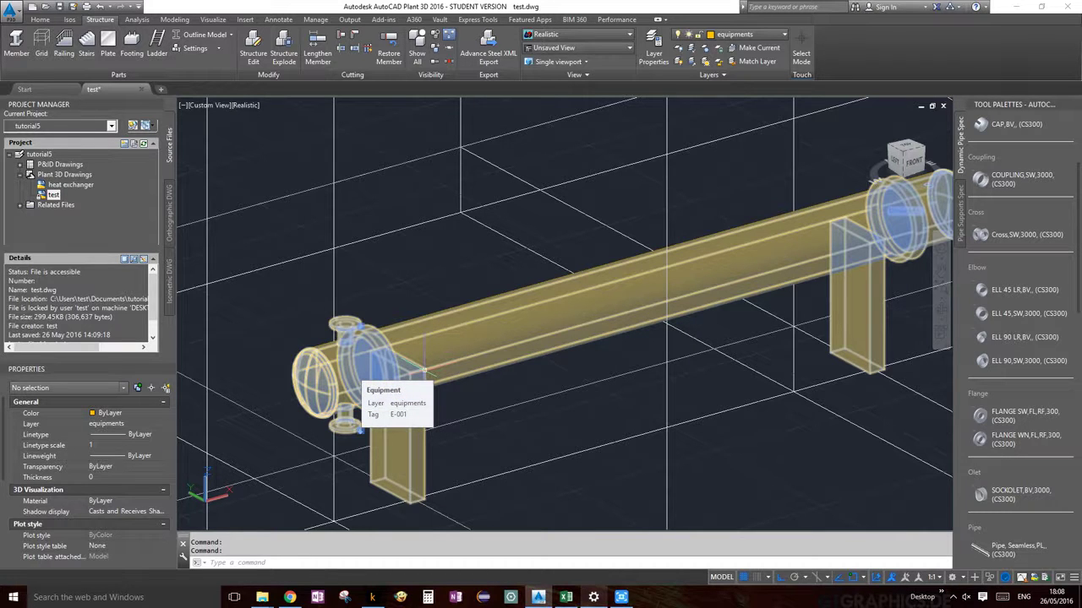
{"action": "scroll", "coordinate": [624, 360], "scroll_direction": "down", "scroll_amount": 2}
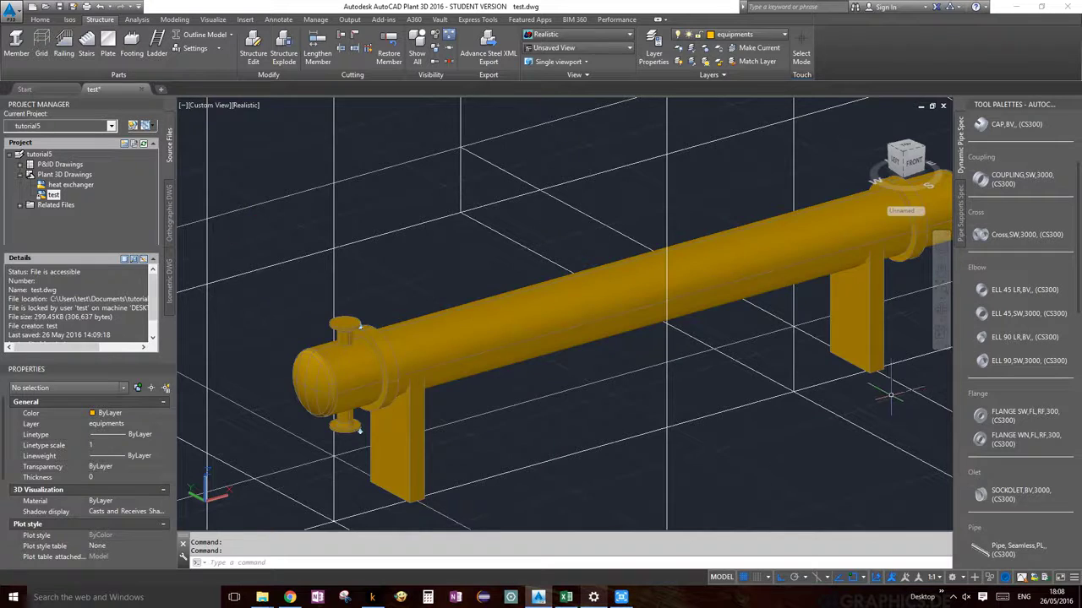
{"action": "scroll", "coordinate": [807, 332], "scroll_direction": "down", "scroll_amount": 2}
{"action": "left_click", "coordinate": [798, 300]}
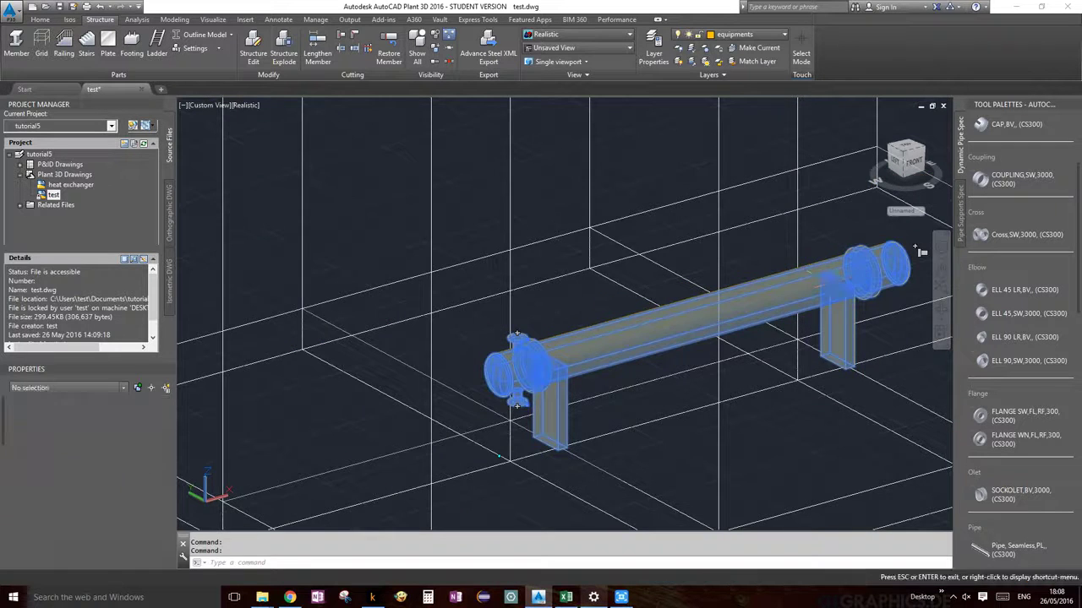
{"action": "middle_click_drag", "start_coordinate": [835, 281], "coordinate": [658, 319]}
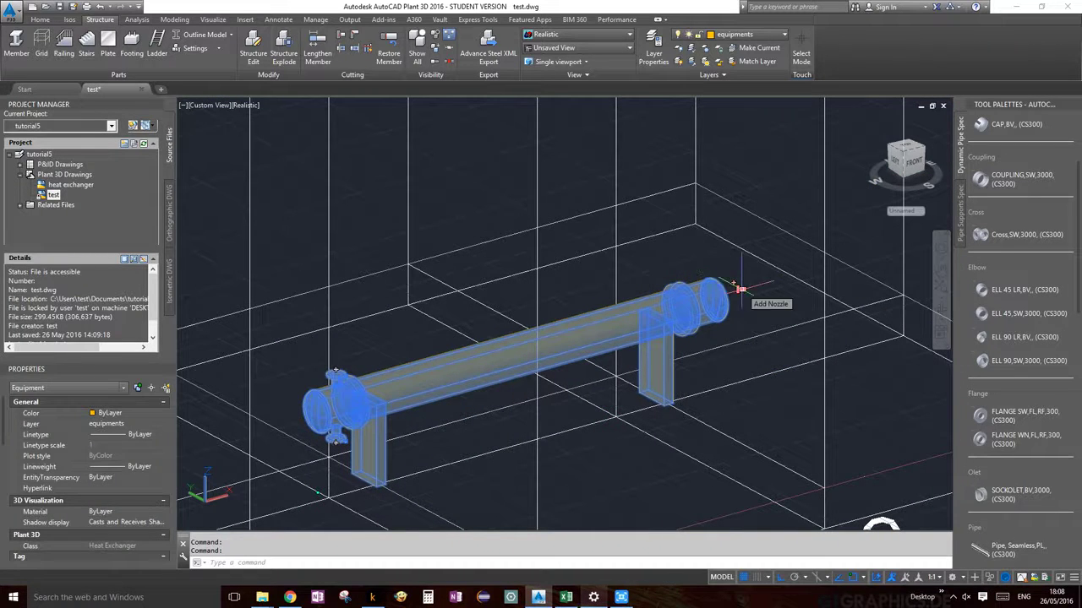
{"action": "key", "text": "Escape"}
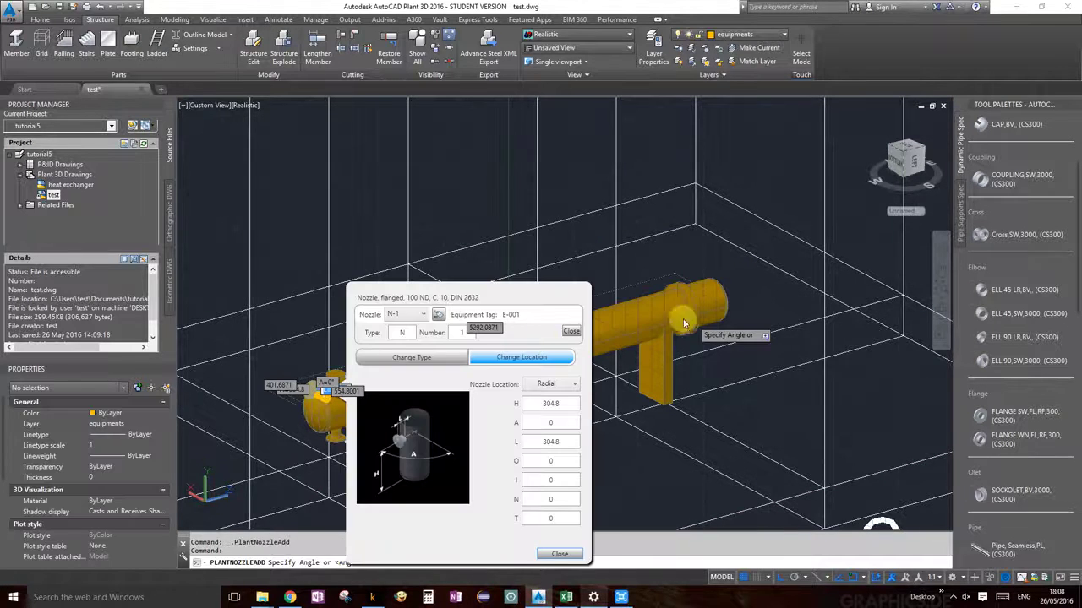
{"action": "left_click_drag", "start_coordinate": [475, 300], "coordinate": [488, 248]}
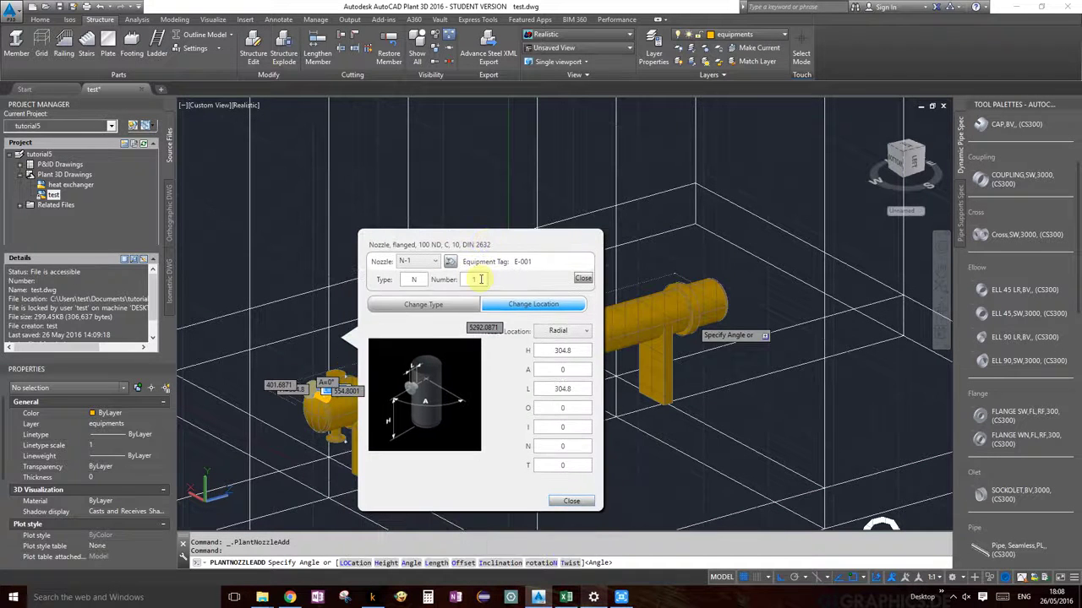
{"action": "double_click", "coordinate": [480, 279]}
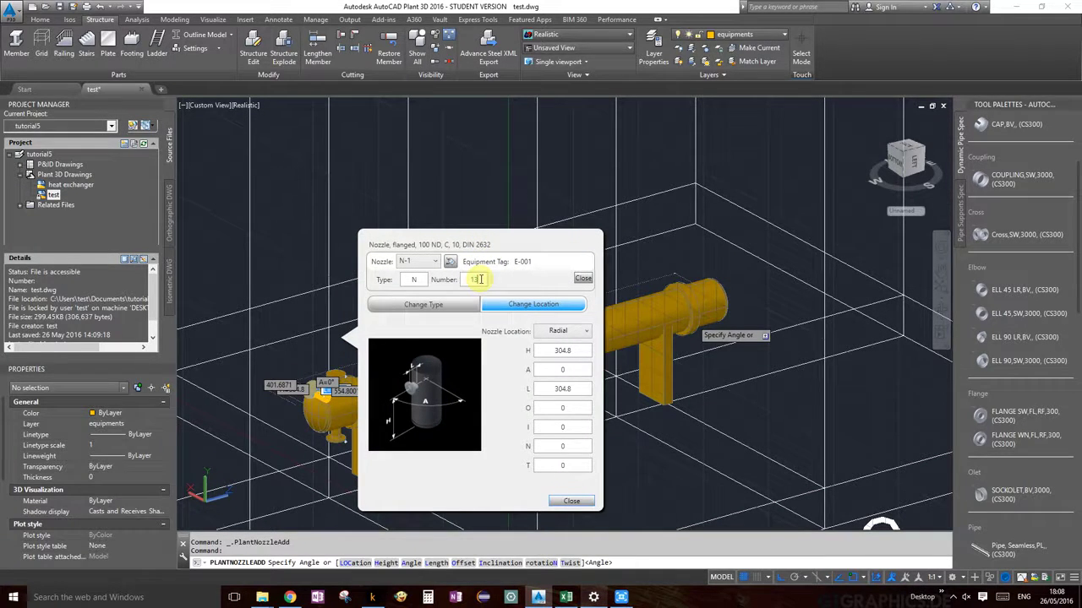
{"action": "type", "text": "13"}
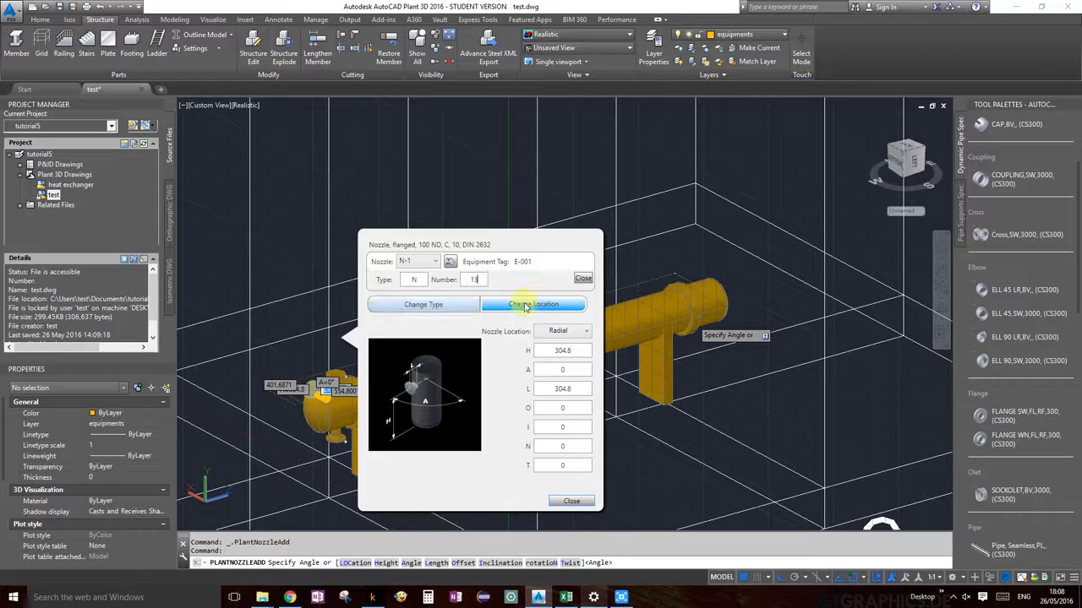
{"action": "left_click", "coordinate": [583, 278]}
- Review the type of nozzle N-13, then set its radial location to height (H) 1000 and angle (A) 90
{"action": "left_click", "coordinate": [423, 283]}
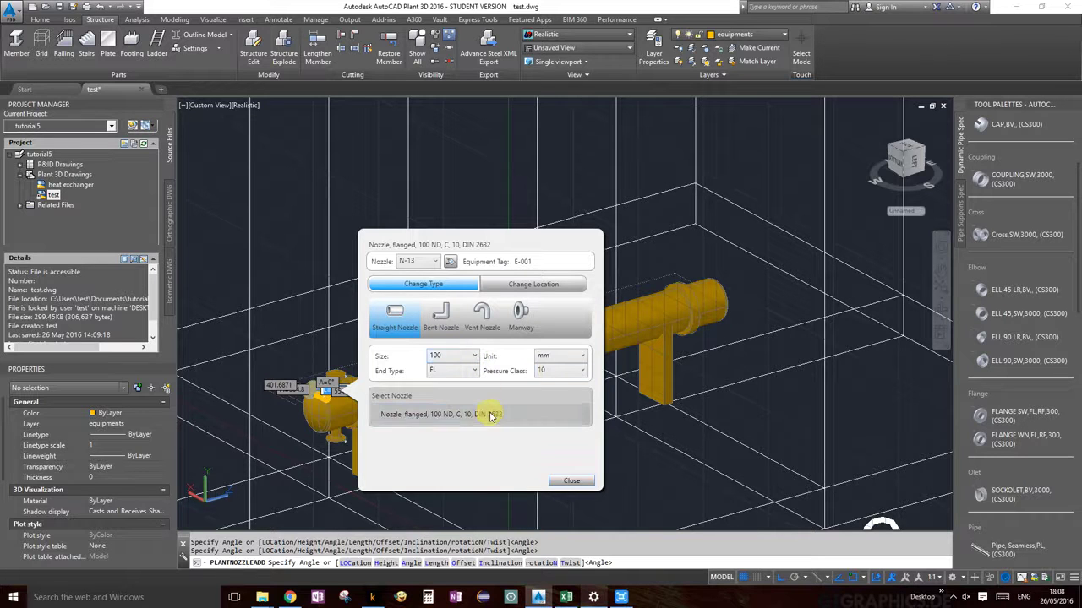
{"action": "left_click", "coordinate": [523, 284]}
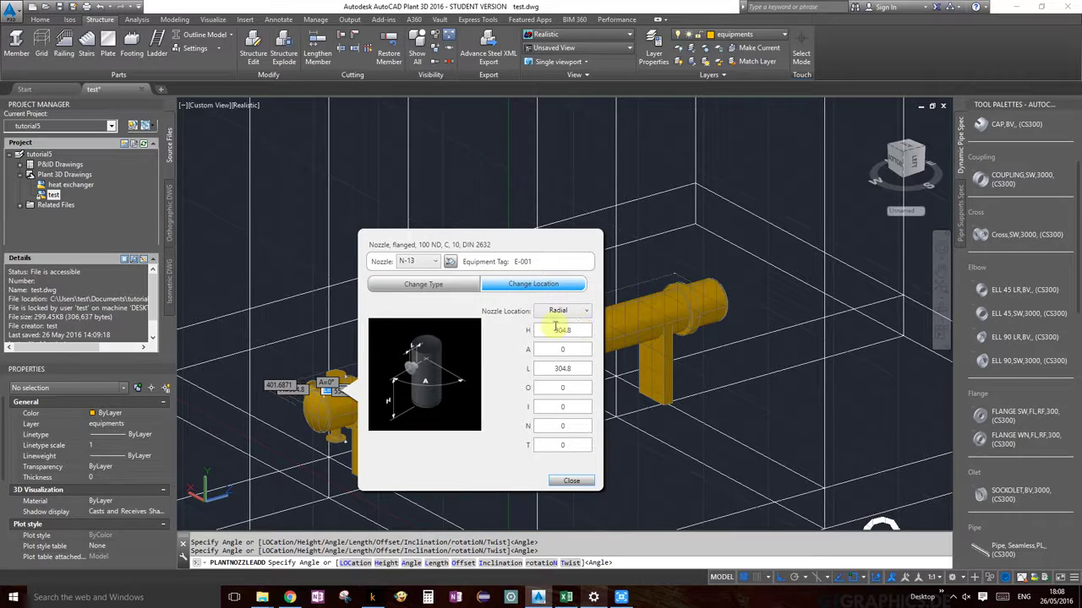
{"action": "double_click", "coordinate": [574, 330]}
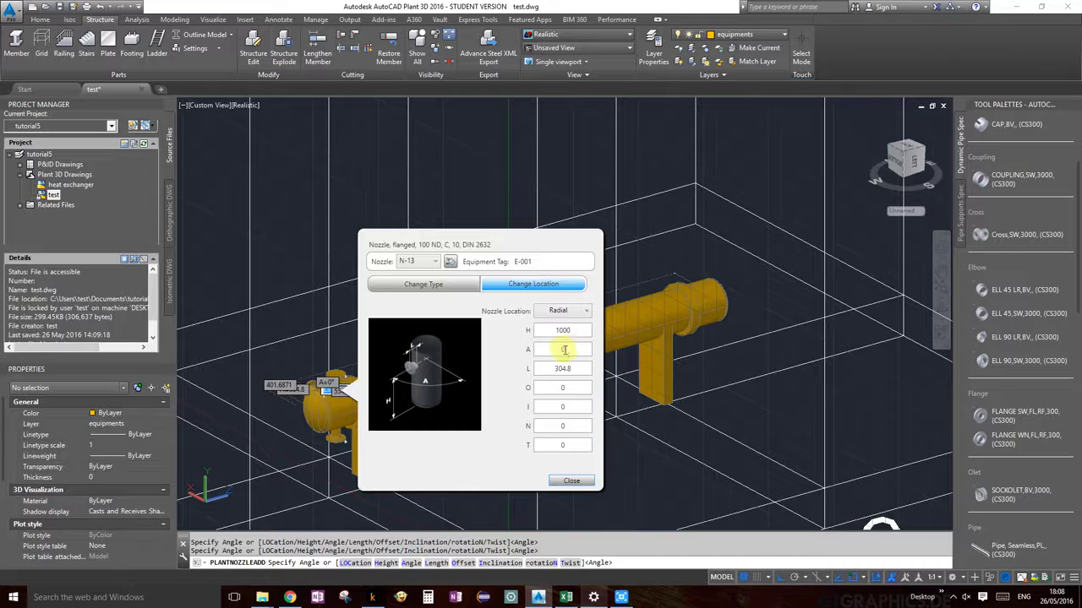
{"action": "left_click_drag", "start_coordinate": [563, 352], "coordinate": [596, 359]}
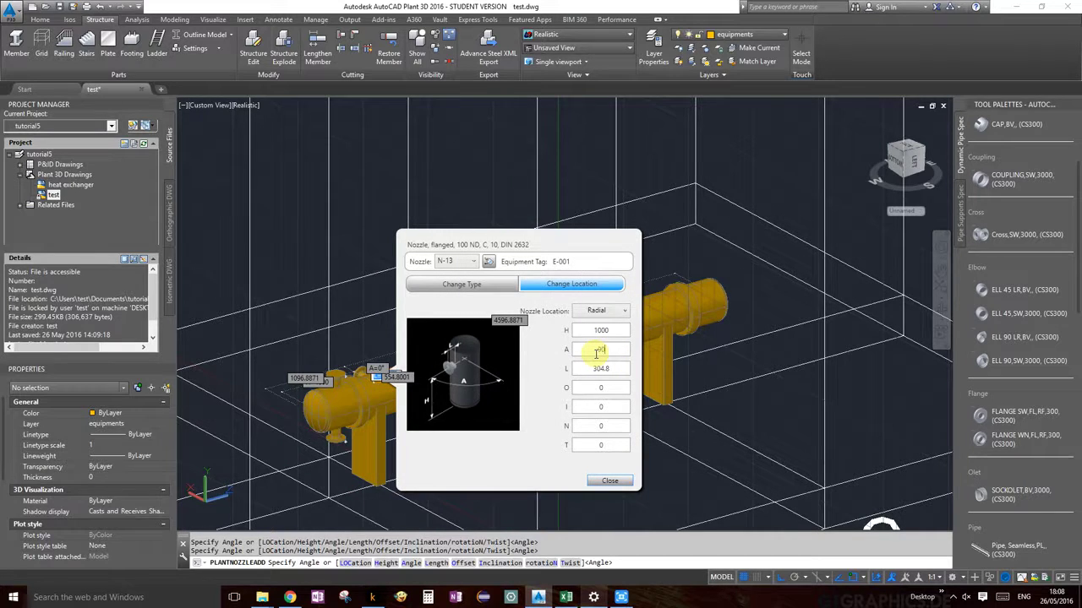
{"action": "key", "text": "Tab"}
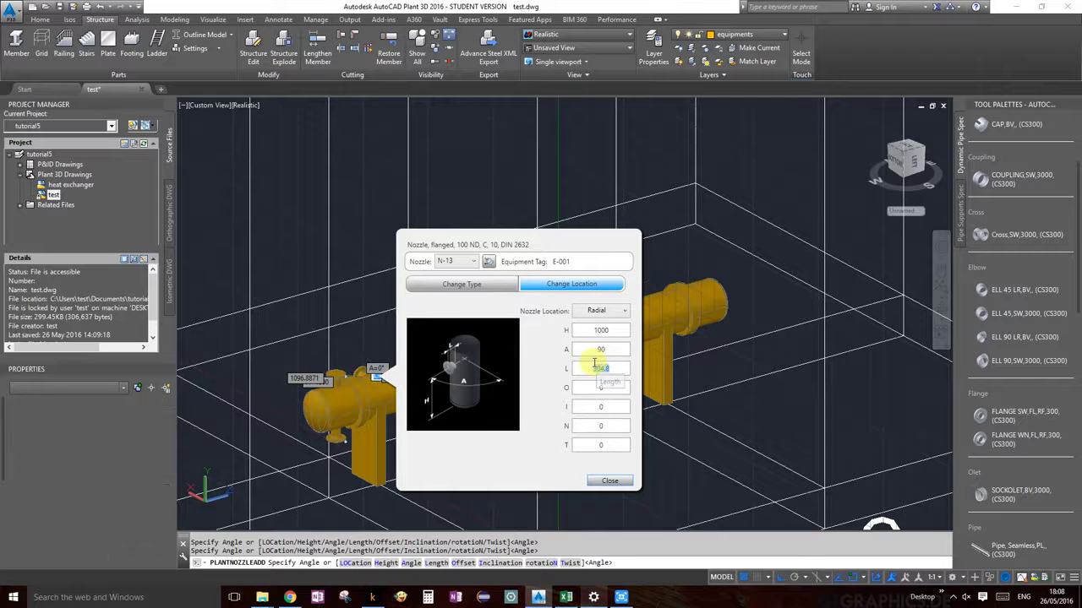
- Set the length (L) of nozzle N-13 to 150, finish its placement and inspect the nozzles on the exchanger
{"action": "type", "text": "150"}
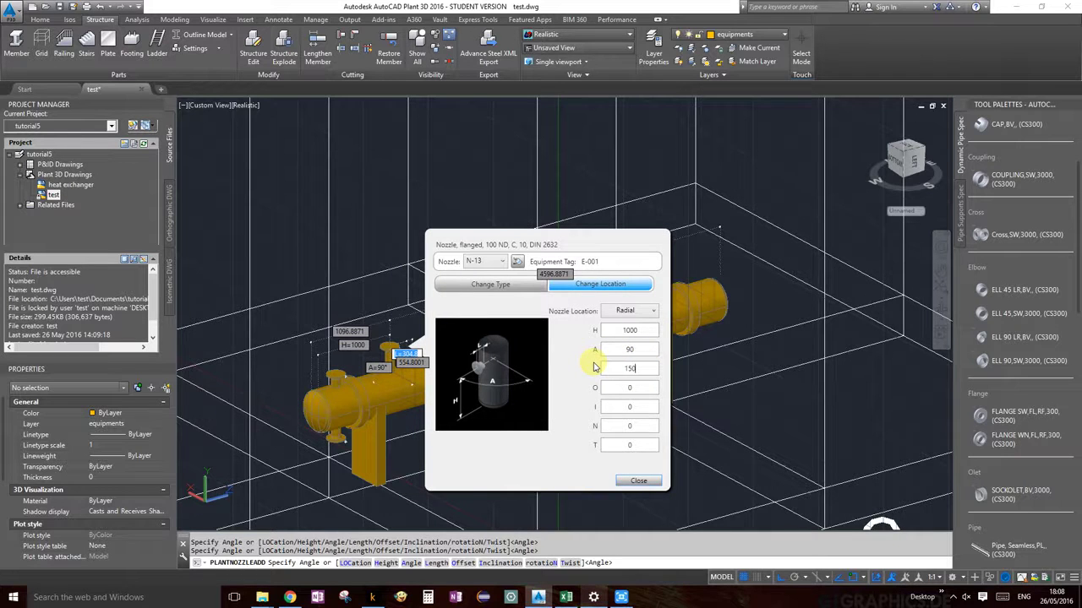
{"action": "left_click", "coordinate": [649, 482]}
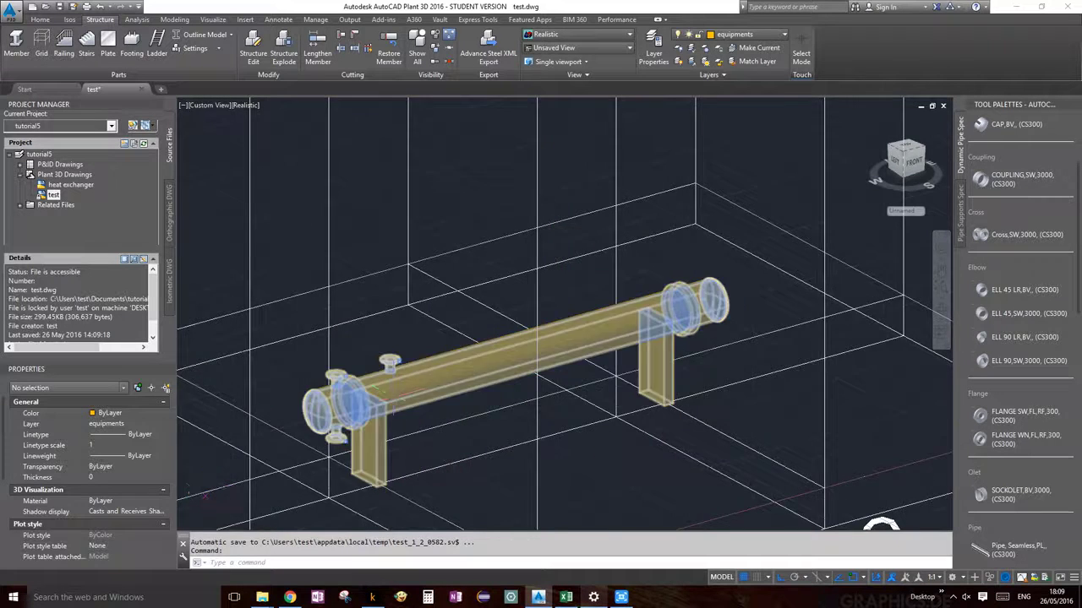
{"action": "scroll", "coordinate": [397, 363], "scroll_direction": "up", "scroll_amount": 4}
{"action": "scroll", "coordinate": [404, 378], "scroll_direction": "down", "scroll_amount": 6}
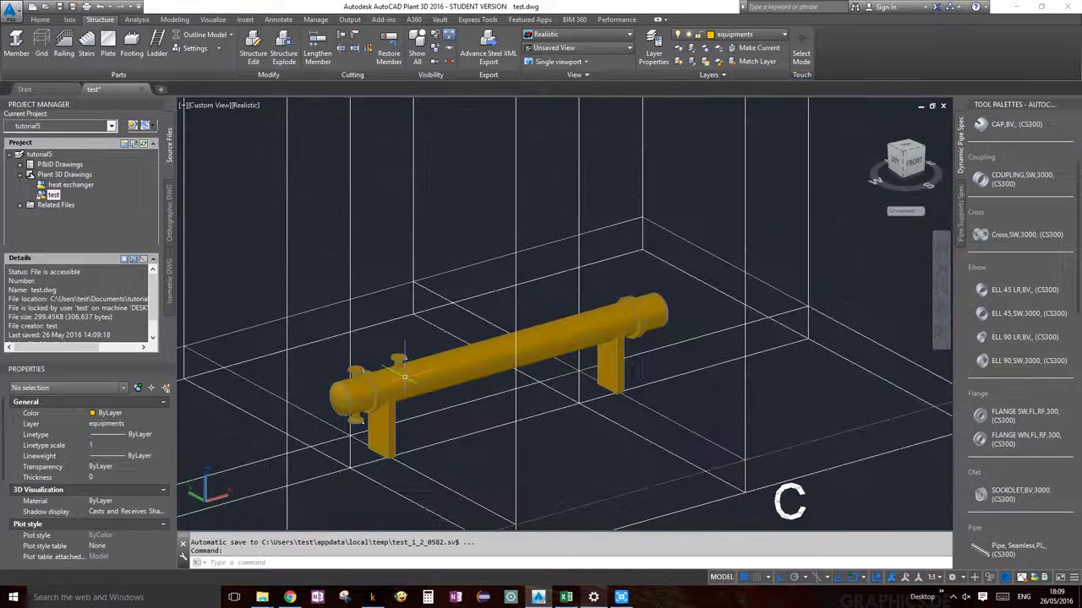
{"action": "scroll", "coordinate": [406, 373], "scroll_direction": "up", "scroll_amount": 6}
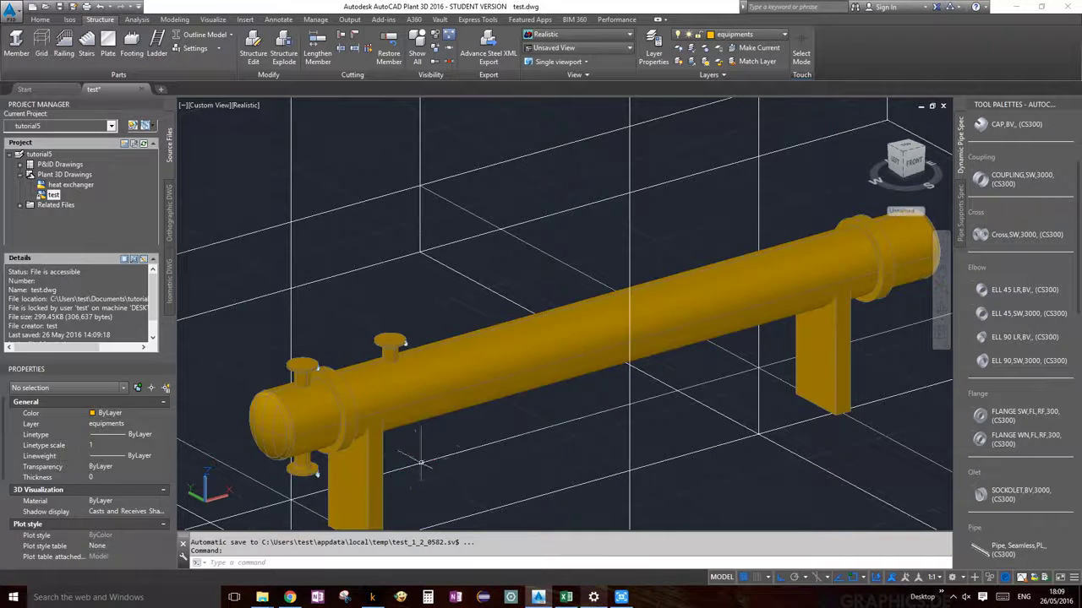
- Start adding a fourth nozzle to heat exchanger E-001 and assign it nozzle number 14
{"action": "middle_click_drag", "start_coordinate": [483, 461], "coordinate": [507, 361]}
{"action": "scroll", "coordinate": [507, 361], "scroll_direction": "down", "scroll_amount": 4}
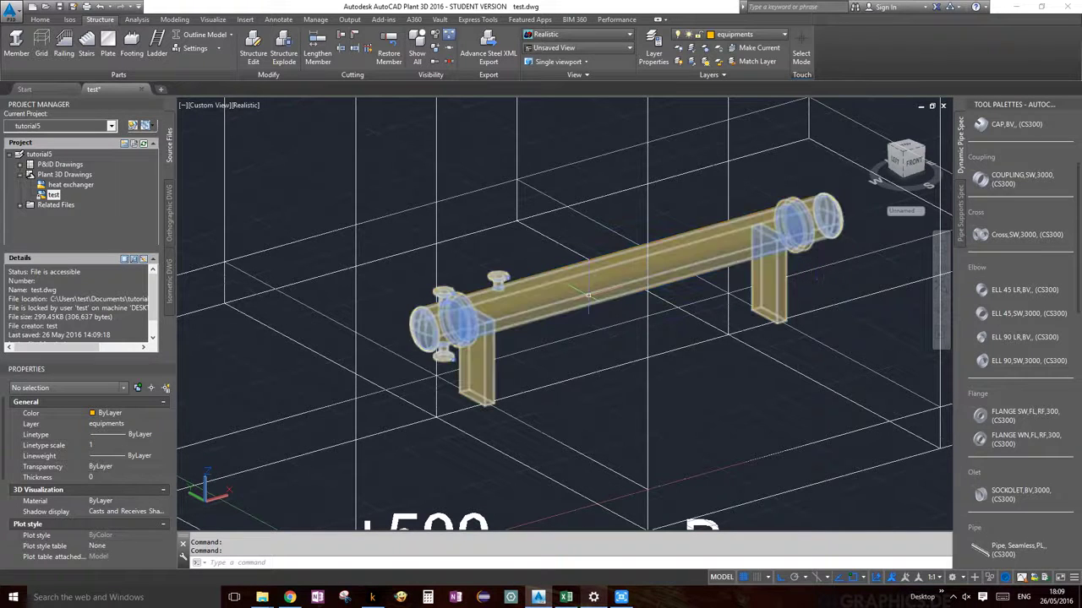
{"action": "left_click", "coordinate": [795, 198]}
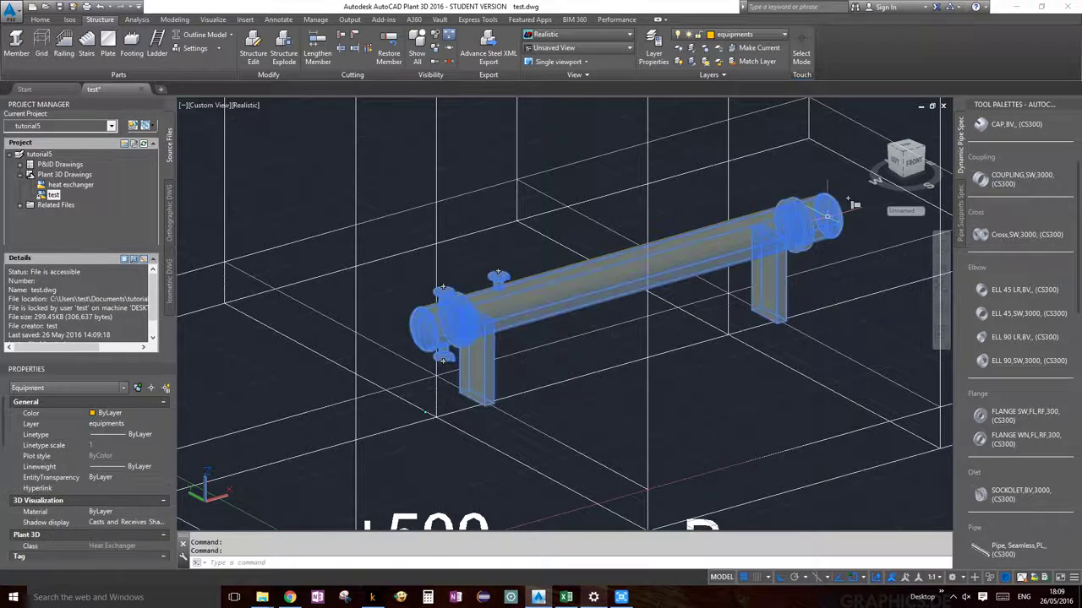
{"action": "left_click", "coordinate": [853, 205]}
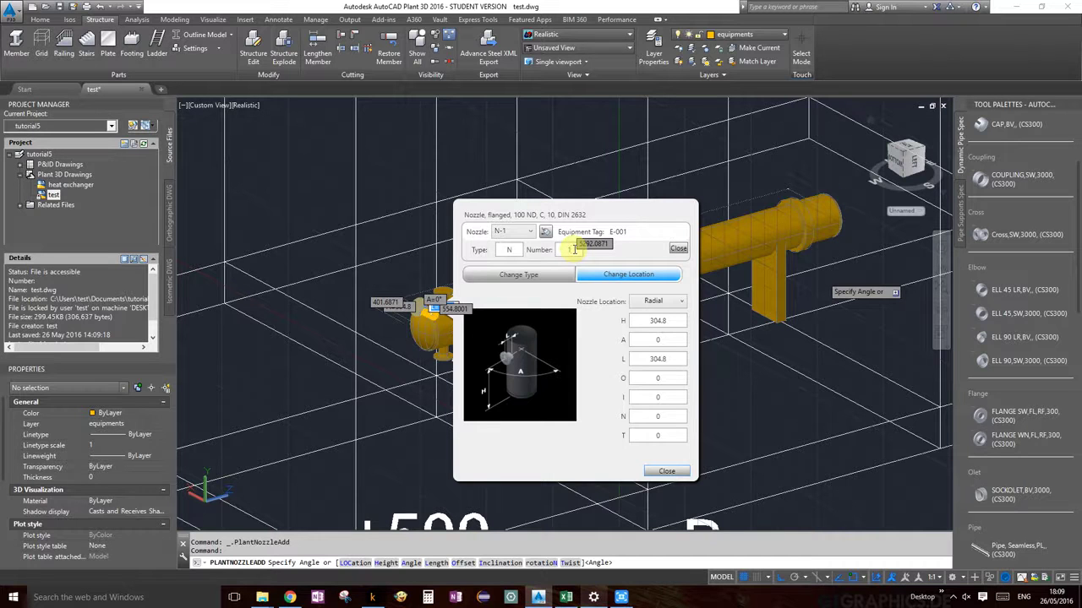
{"action": "left_click", "coordinate": [678, 250]}
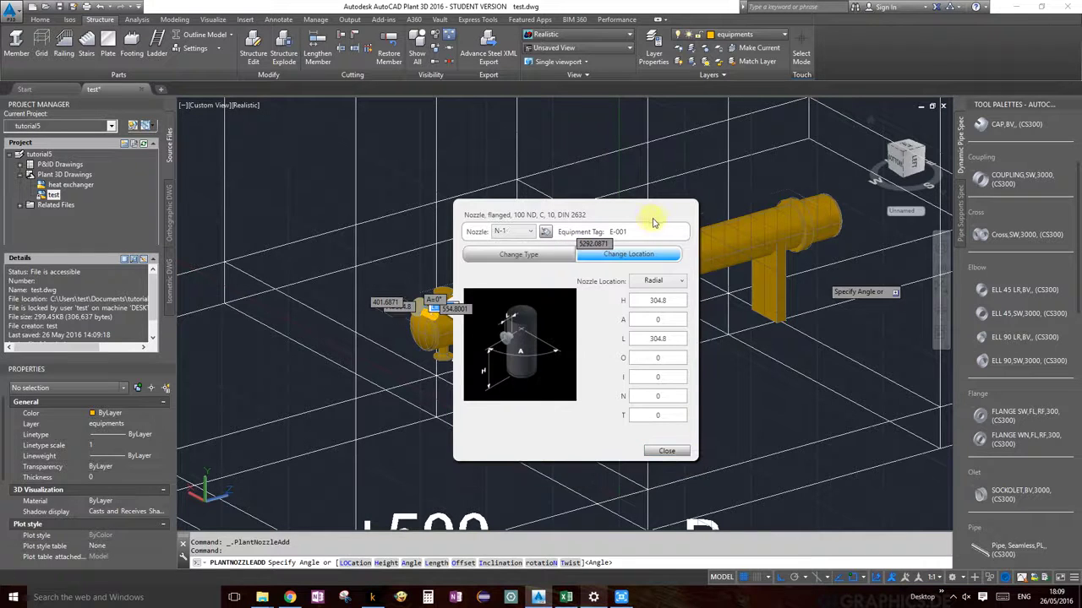
{"action": "left_click_drag", "start_coordinate": [642, 218], "coordinate": [793, 177]}
- Select the flanged 100 ND, C, 10, DIN 2632 type for nozzle N-14, then set its radial location to height (H) 4000 and angle (A) 270
{"action": "left_click", "coordinate": [680, 216]}
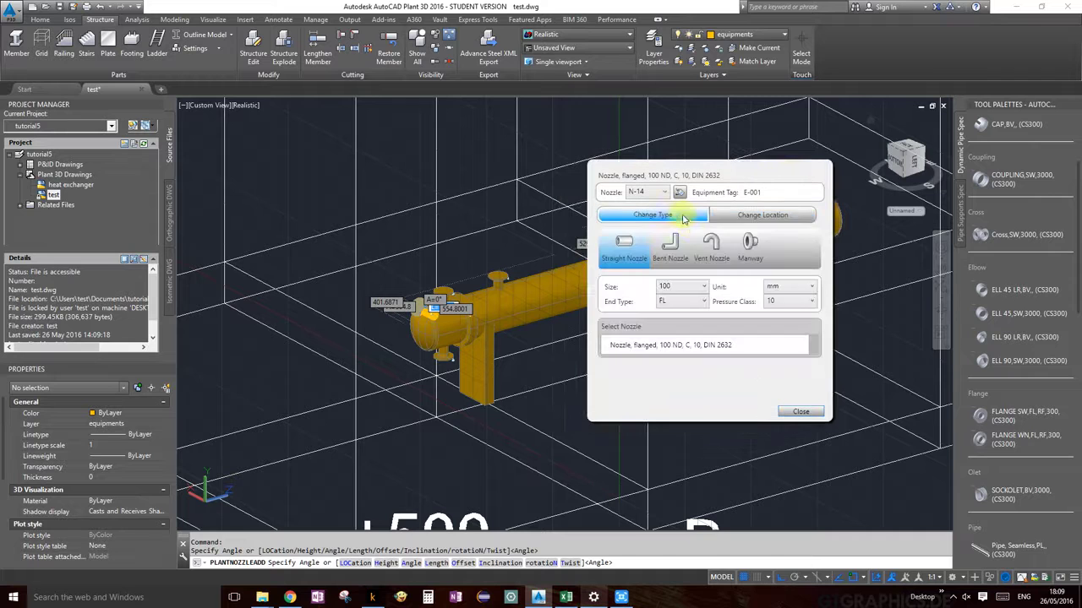
{"action": "left_click", "coordinate": [683, 346]}
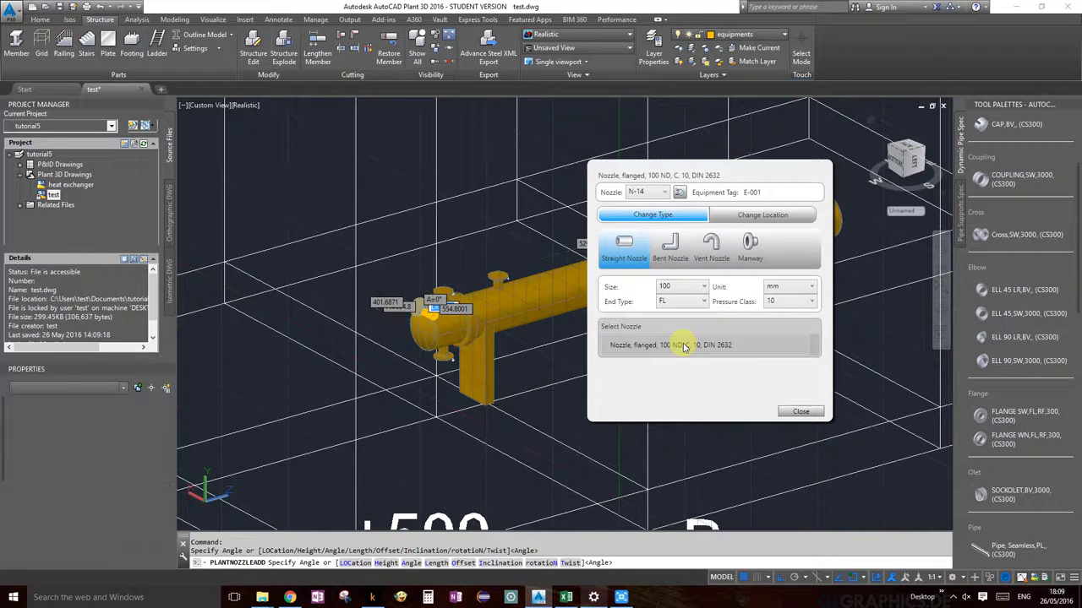
{"action": "left_click", "coordinate": [749, 221]}
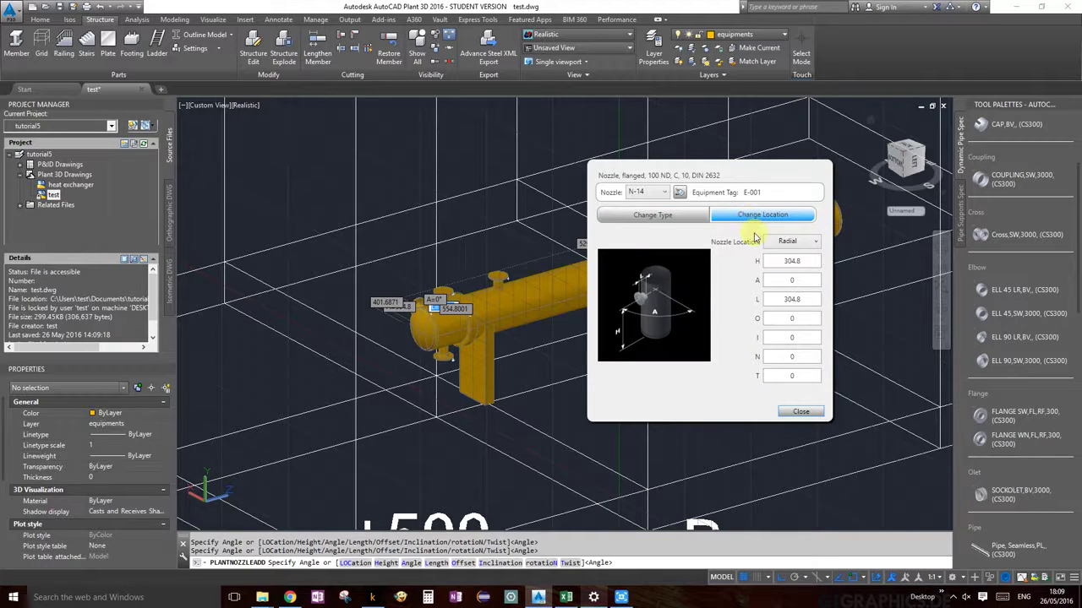
{"action": "left_click_drag", "start_coordinate": [809, 258], "coordinate": [771, 261]}
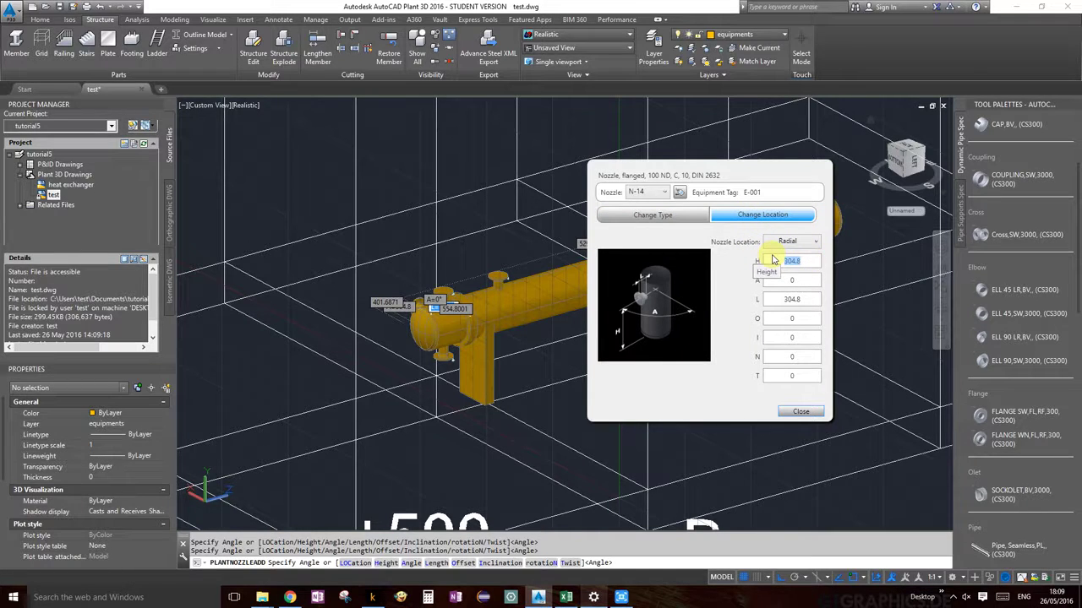
{"action": "left_click_drag", "start_coordinate": [742, 174], "coordinate": [772, 333]}
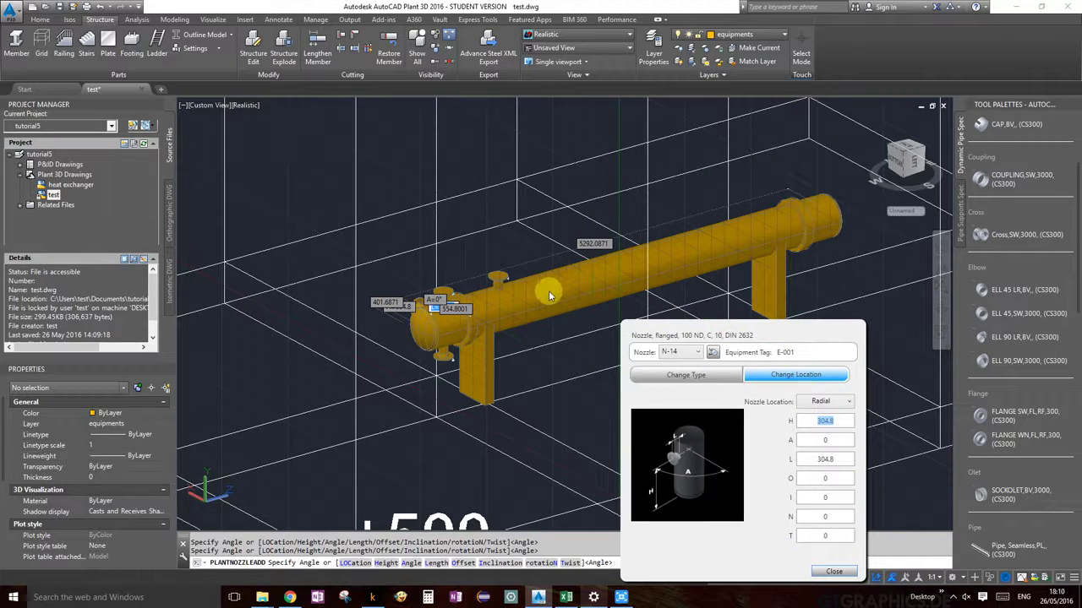
{"action": "left_click_drag", "start_coordinate": [770, 333], "coordinate": [781, 171]}
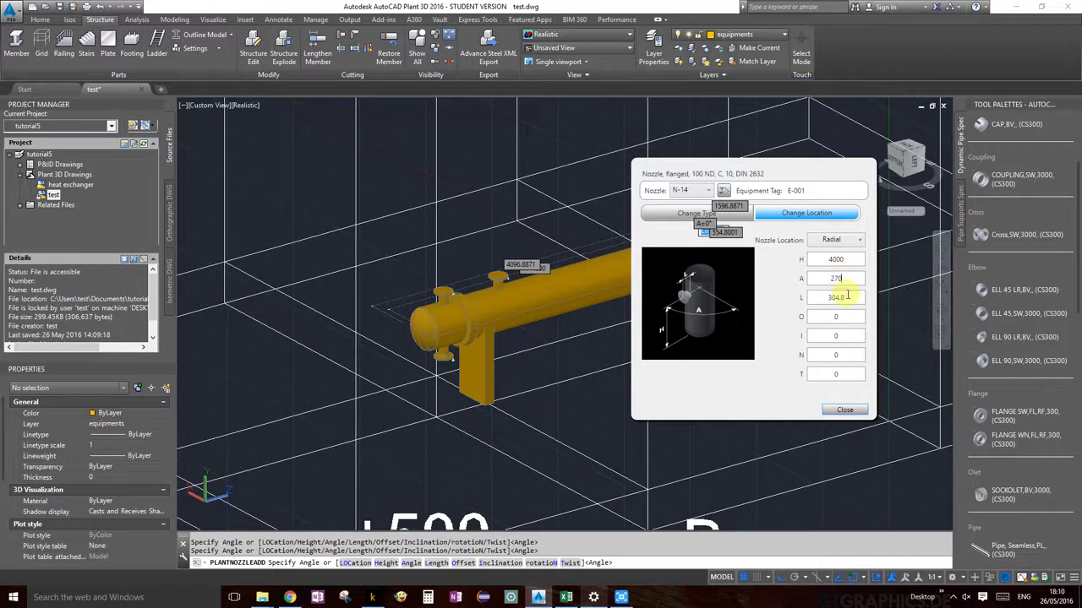
- Set the length (L) of nozzle N-14 to 150 and finish its placement
{"action": "left_click_drag", "start_coordinate": [847, 296], "coordinate": [804, 301]}
{"action": "type", "text": "150"}
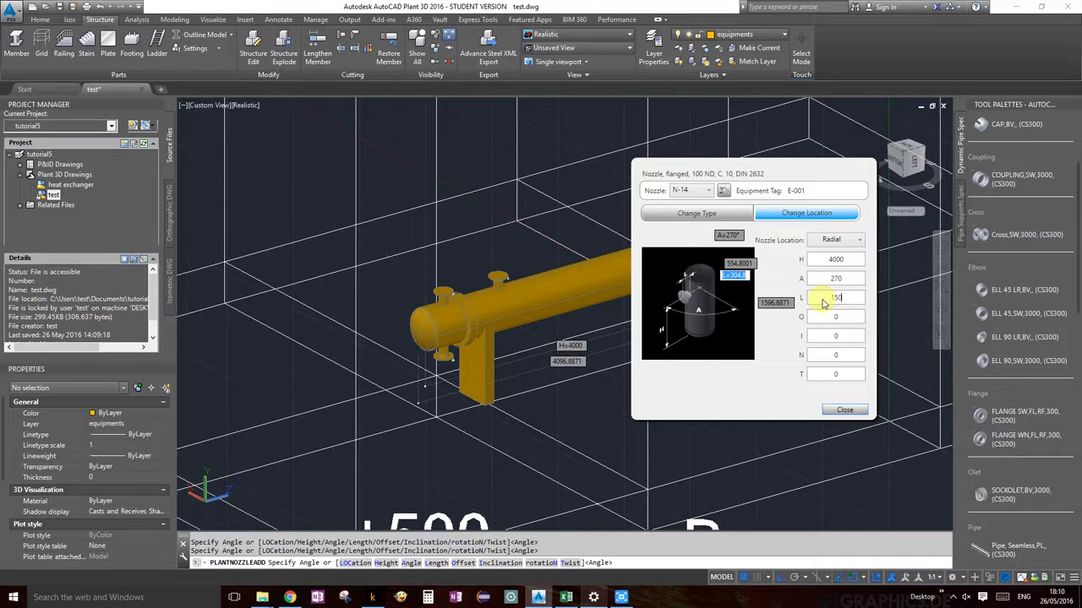
{"action": "key", "text": "Return"}
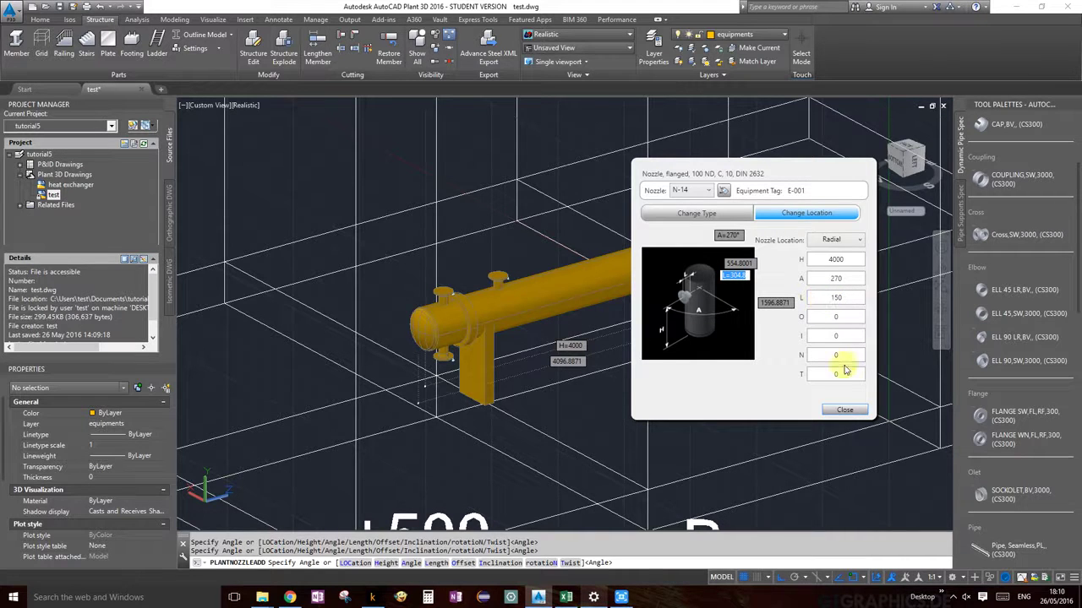
{"action": "left_click", "coordinate": [846, 410]}
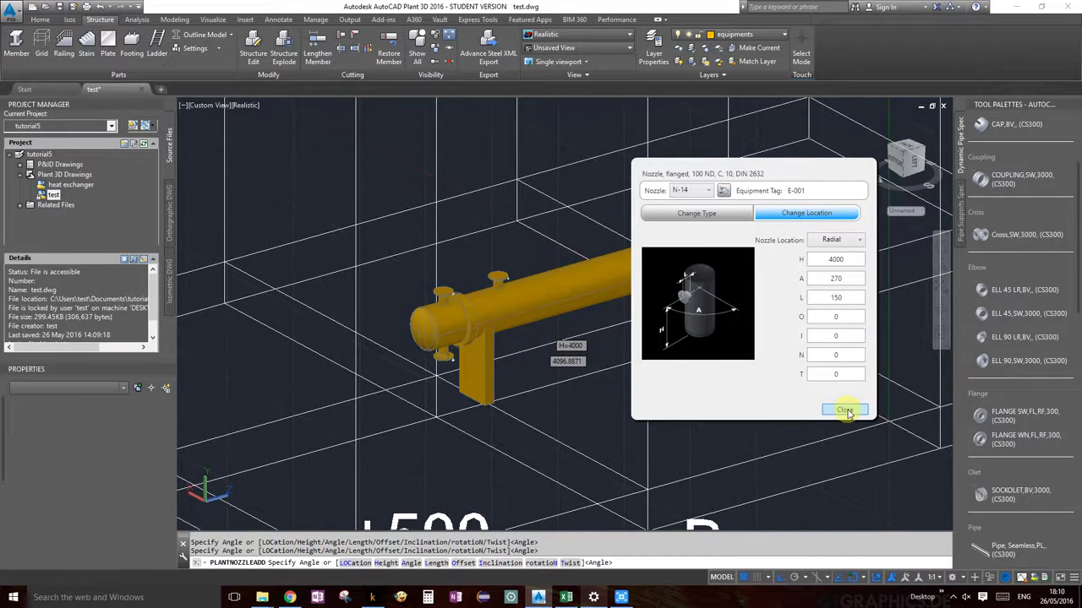
{"action": "scroll", "coordinate": [727, 279], "scroll_direction": "up", "scroll_amount": 6}
{"action": "scroll", "coordinate": [760, 296], "scroll_direction": "down", "scroll_amount": 5}
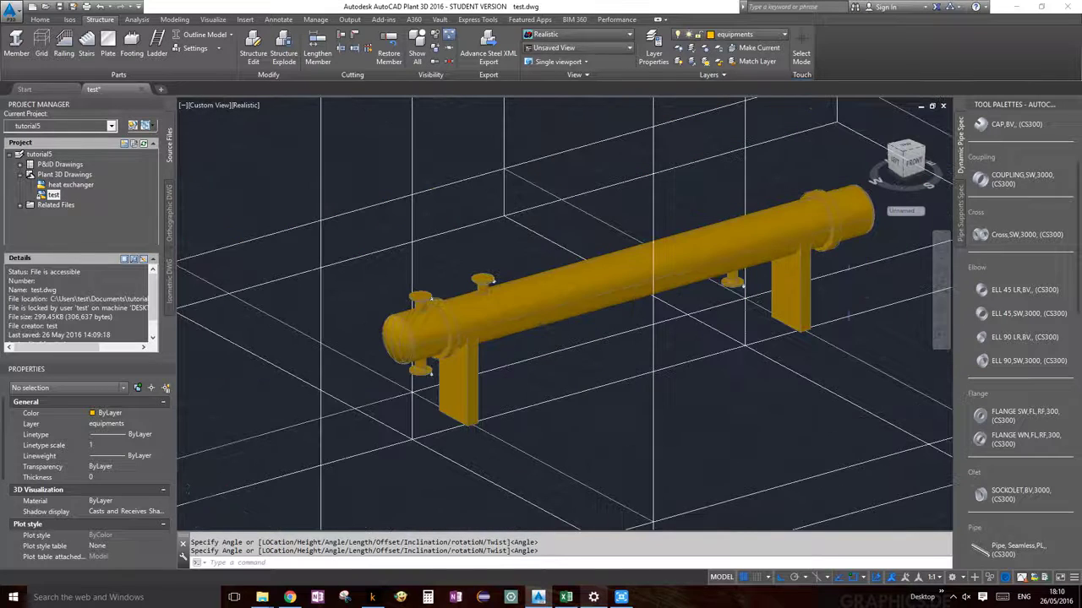
- Edit nozzle N-14 on the underside of the exchanger and set its location height (H) to 4300
{"action": "left_click", "coordinate": [941, 309]}
{"action": "left_click_drag", "start_coordinate": [717, 314], "coordinate": [805, 336]}
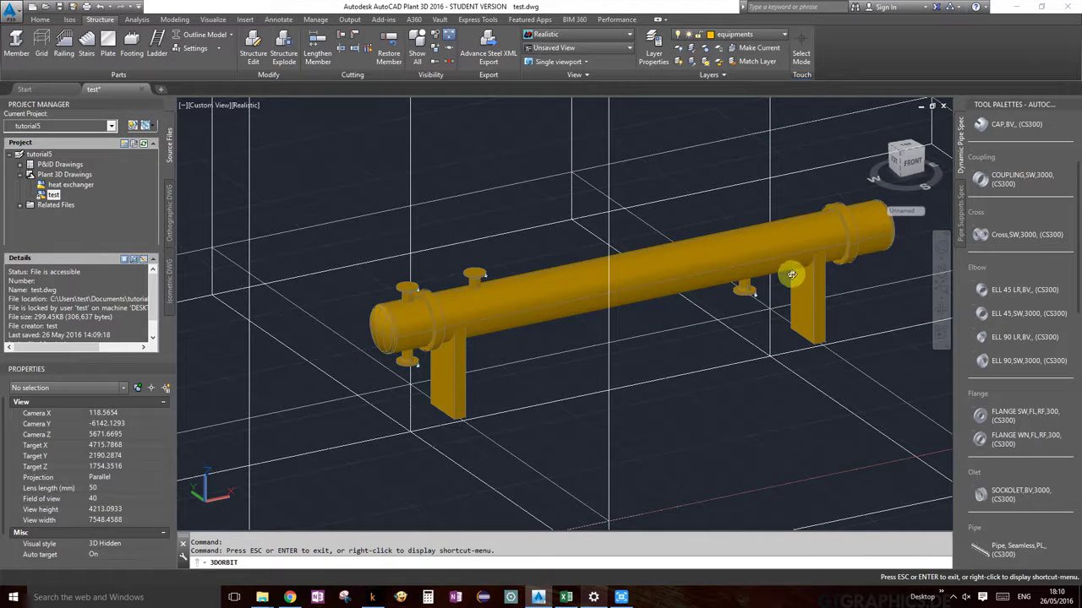
{"action": "key", "text": "Escape"}
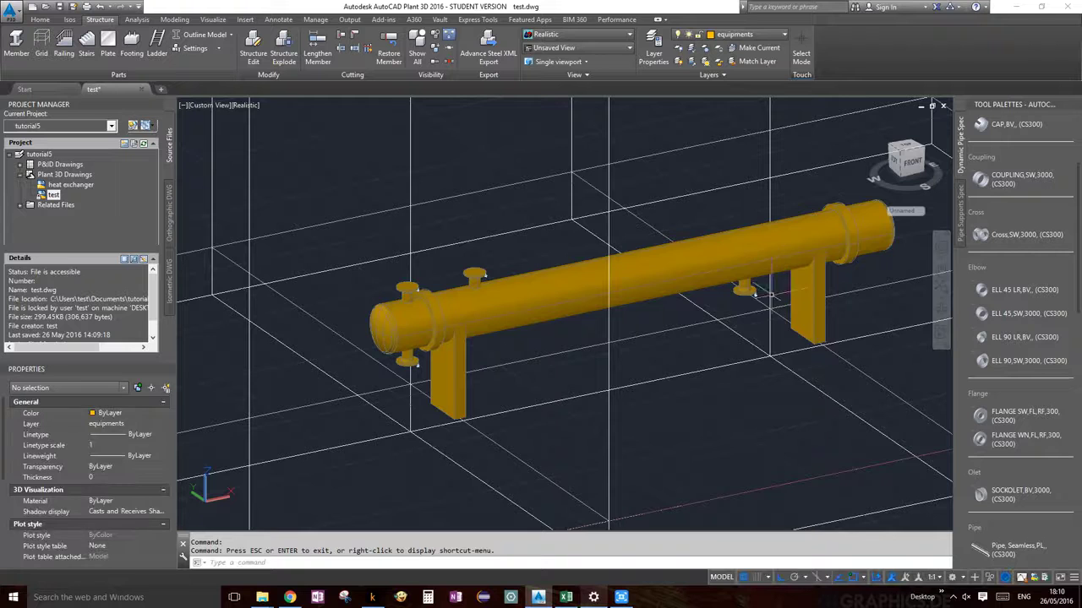
{"action": "scroll", "coordinate": [762, 309], "scroll_direction": "up", "scroll_amount": 4}
{"action": "scroll", "coordinate": [762, 308], "scroll_direction": "up", "scroll_amount": 2}
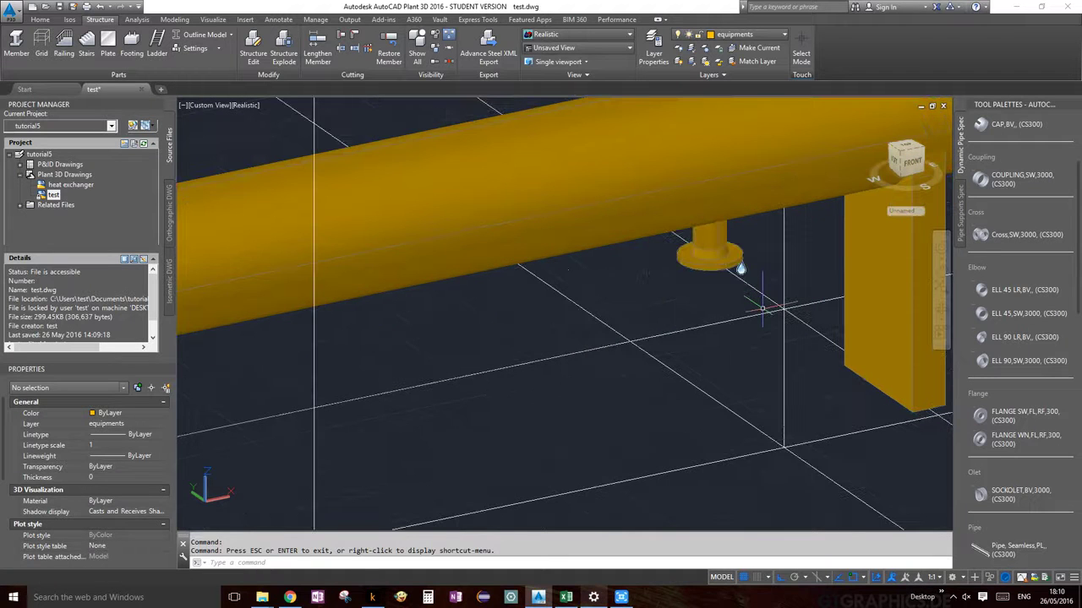
{"action": "mouse_move", "coordinate": [703, 261]}
{"action": "left_click", "coordinate": [706, 258], "text": "ctrl"}
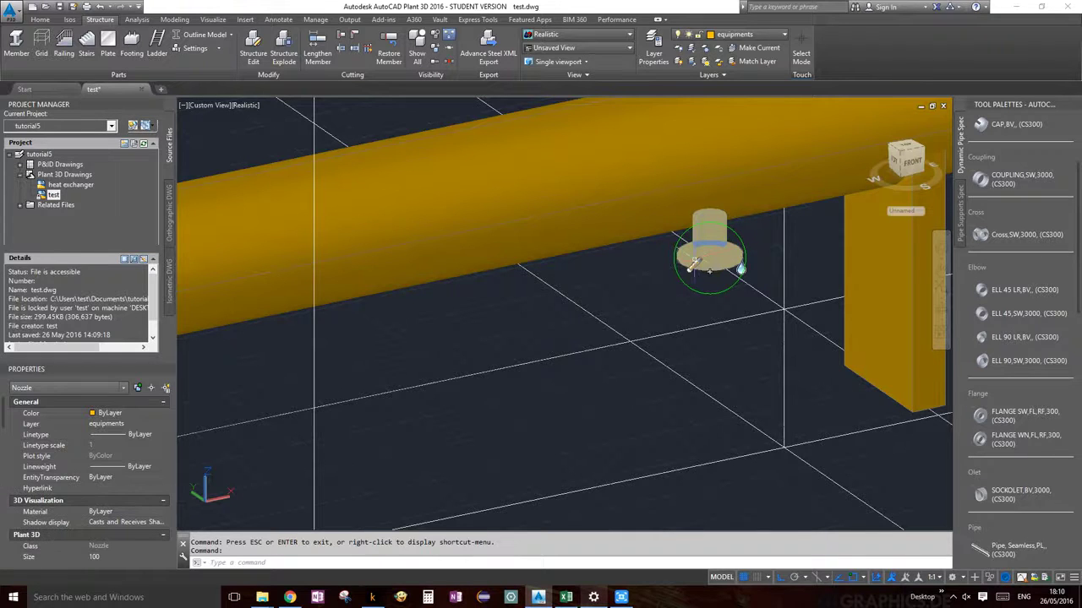
{"action": "left_click", "coordinate": [693, 265]}
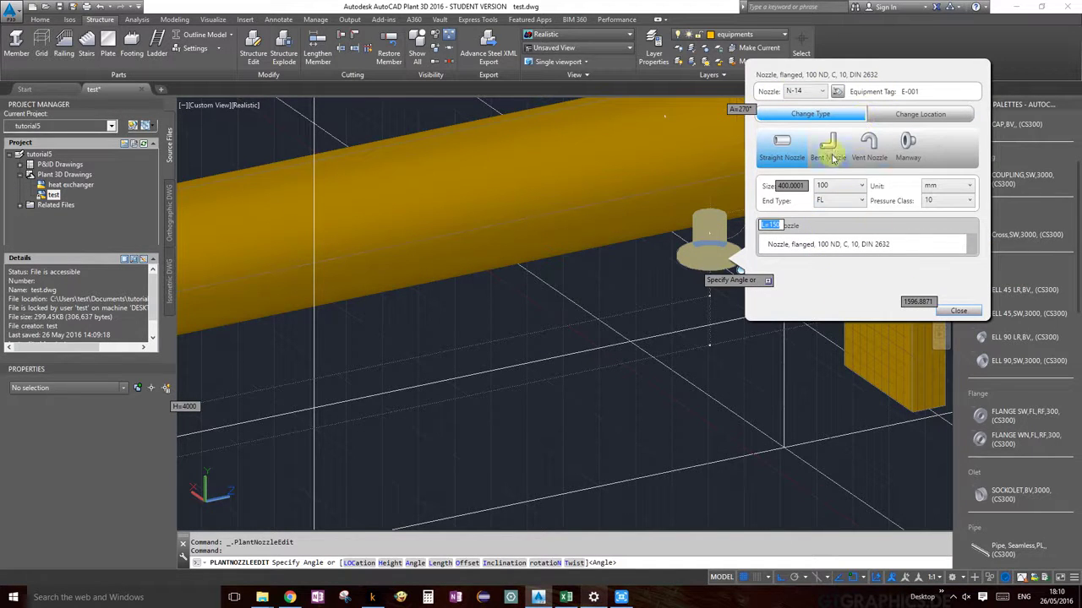
{"action": "left_click", "coordinate": [934, 118]}
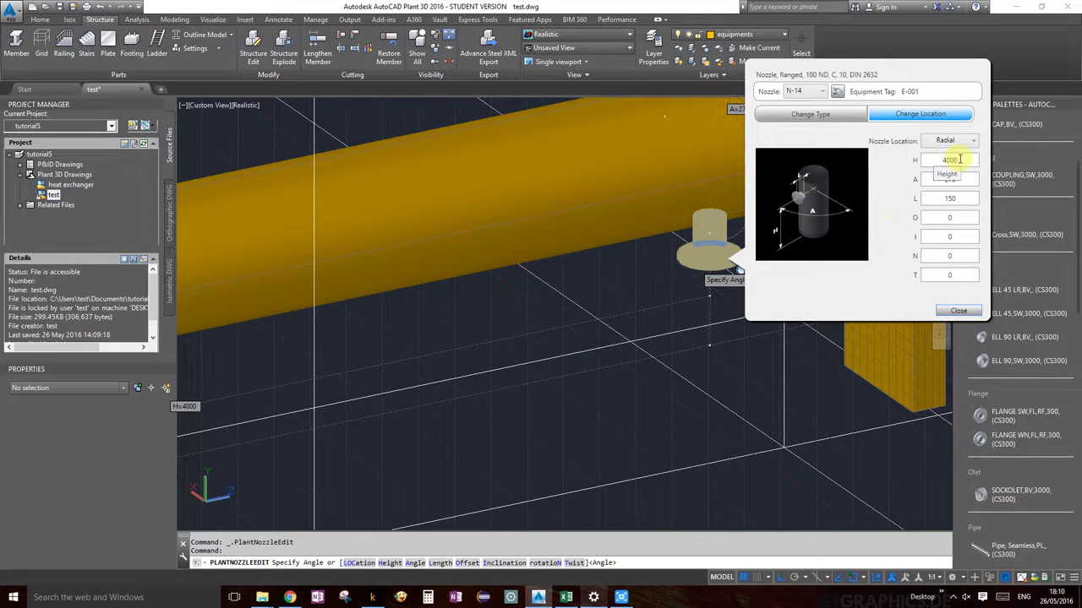
{"action": "double_click", "coordinate": [959, 159]}
{"action": "left_click", "coordinate": [955, 314]}
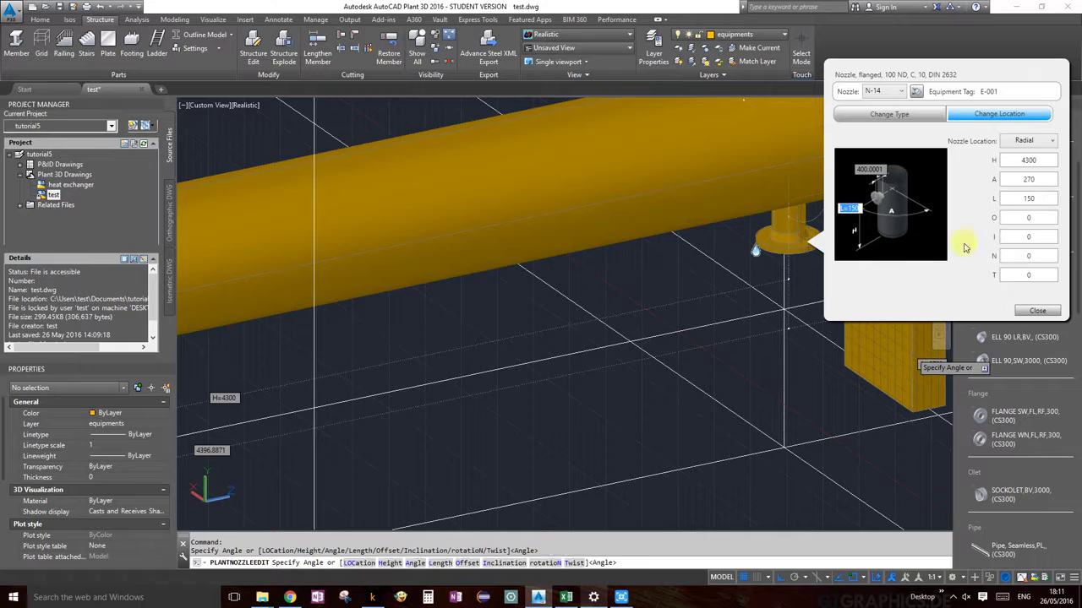
{"action": "left_click", "coordinate": [1037, 310]}
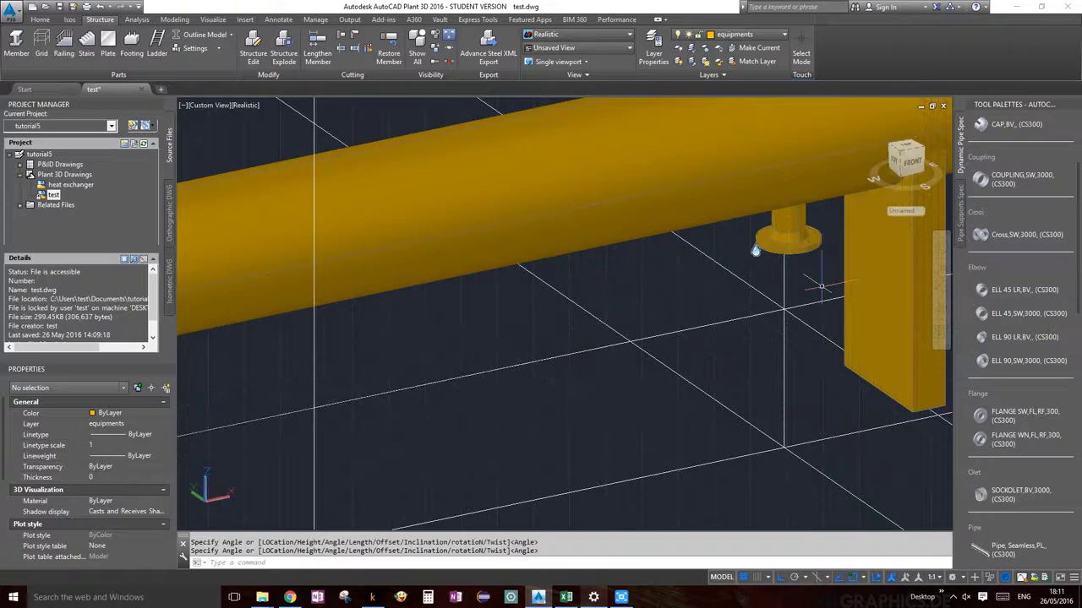
- Inspect the finished heat exchanger and its four nozzles from several angles within the structural grid
{"action": "scroll", "coordinate": [751, 318], "scroll_direction": "down", "scroll_amount": 4}
{"action": "scroll", "coordinate": [781, 305], "scroll_direction": "up", "scroll_amount": 4}
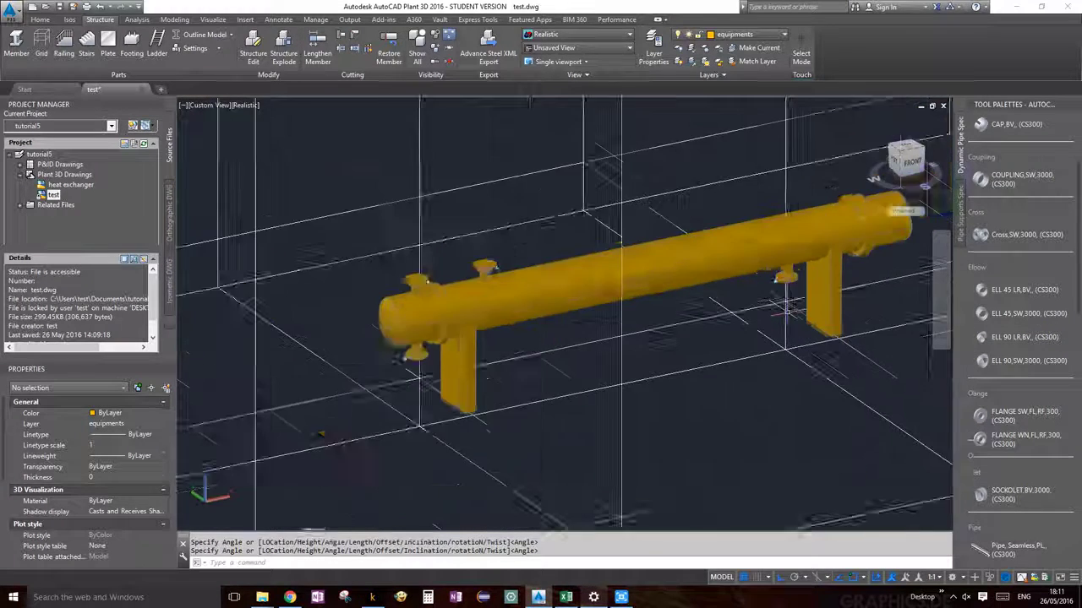
{"action": "scroll", "coordinate": [781, 305], "scroll_direction": "down", "scroll_amount": 2}
{"action": "scroll", "coordinate": [777, 284], "scroll_direction": "down", "scroll_amount": 3}
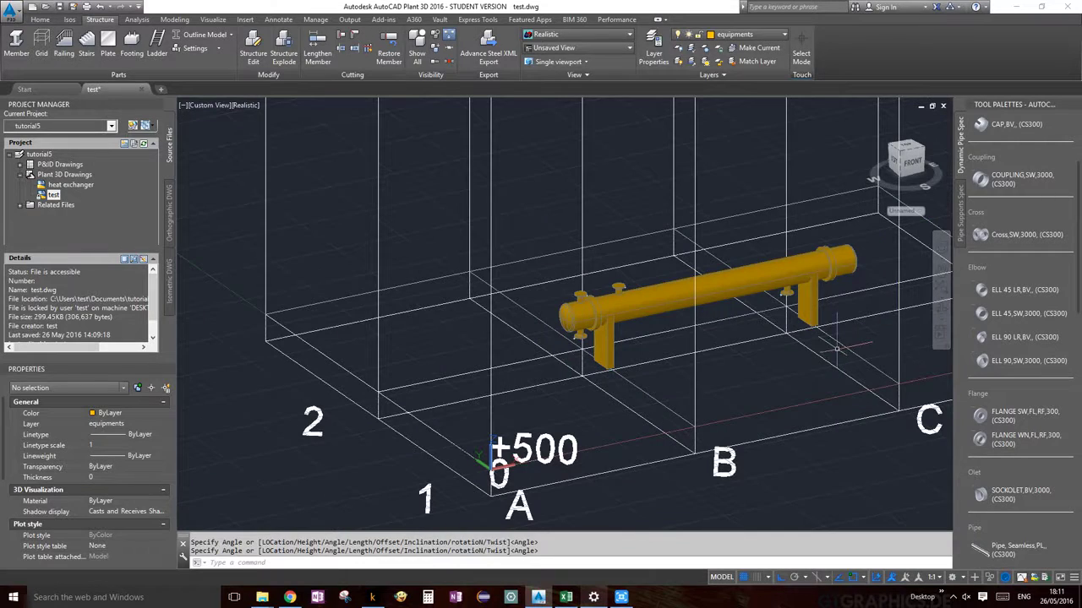
{"action": "left_click", "coordinate": [940, 309]}
{"action": "mouse_move", "coordinate": [622, 307]}
{"action": "left_mouse_down"}
{"action": "mouse_move", "coordinate": [681, 329]}
{"action": "mouse_move", "coordinate": [752, 289]}
{"action": "mouse_move", "coordinate": [620, 299]}
{"action": "left_mouse_up"}
{"action": "scroll", "coordinate": [606, 316], "scroll_direction": "up", "scroll_amount": 5}
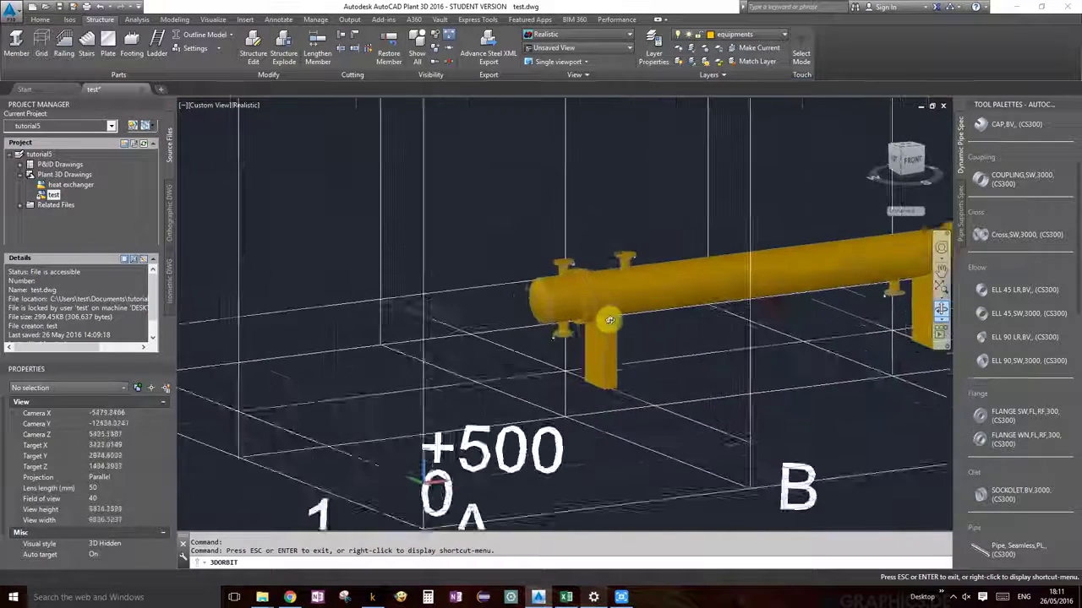
{"action": "left_click_drag", "start_coordinate": [722, 285], "coordinate": [762, 310]}
{"action": "scroll", "coordinate": [761, 311], "scroll_direction": "down", "scroll_amount": 3}
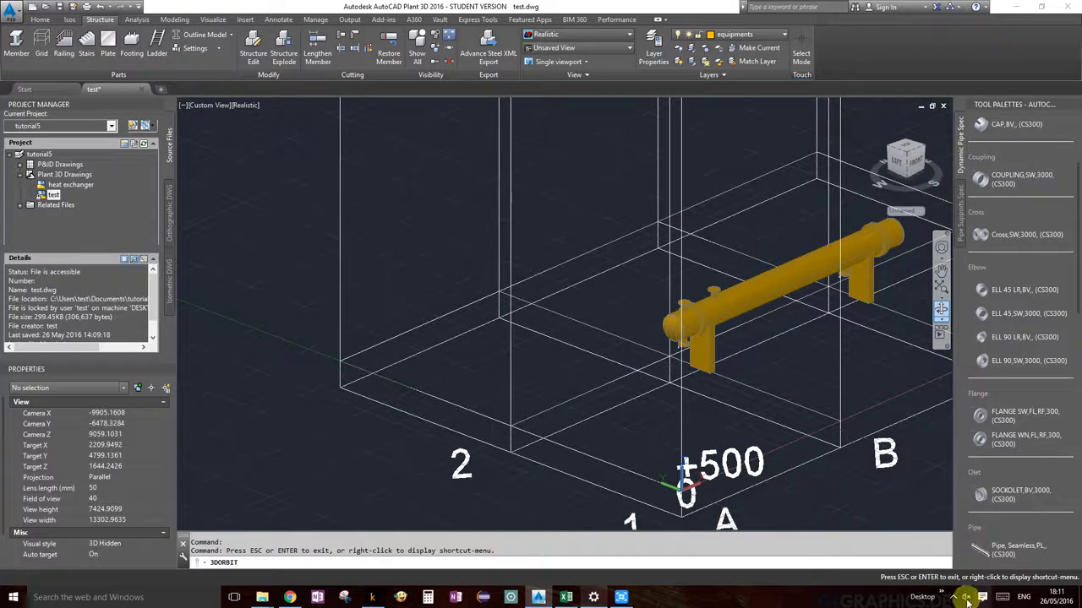